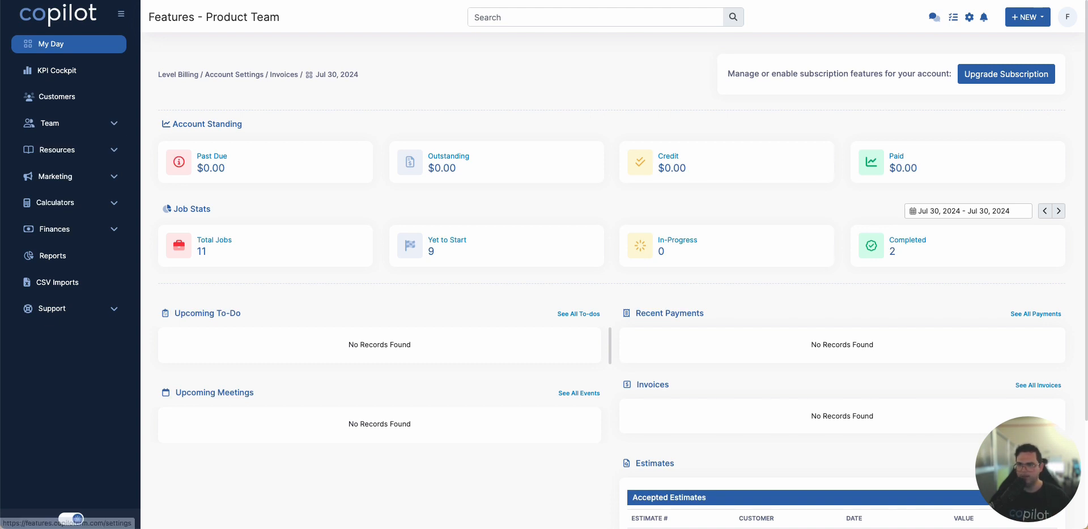
In the account preferences, set When Closing & Invoicing Visits to "Add Visit Info to a Pending Invoice for Customer for the Month of Visit"
click(969, 18)
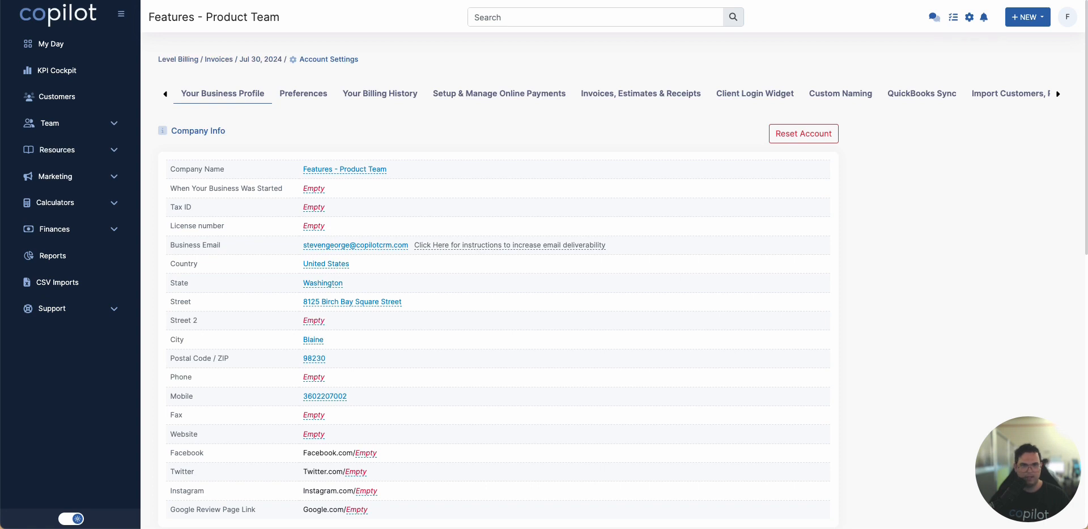
click(303, 94)
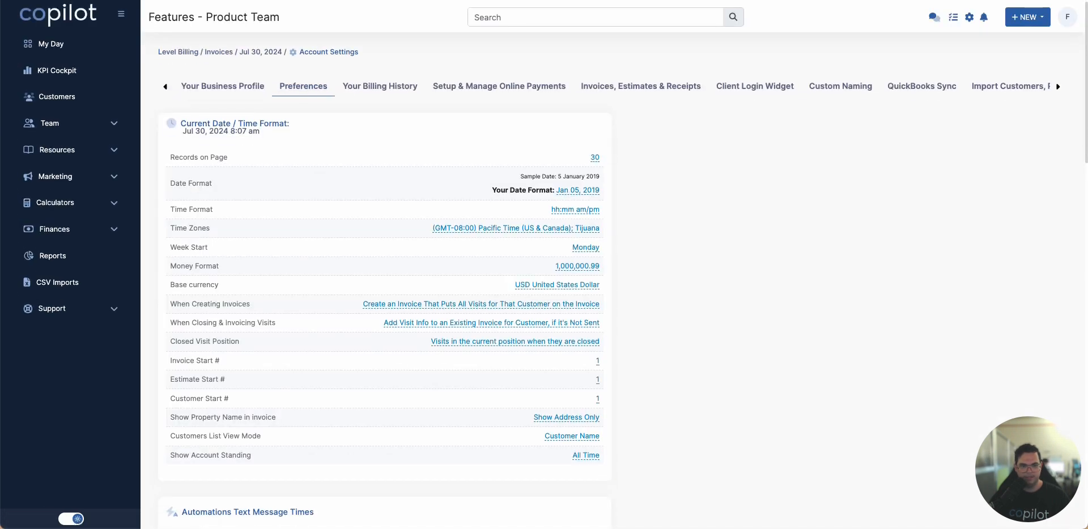
drag(181, 323, 276, 322)
drag(181, 323, 170, 323)
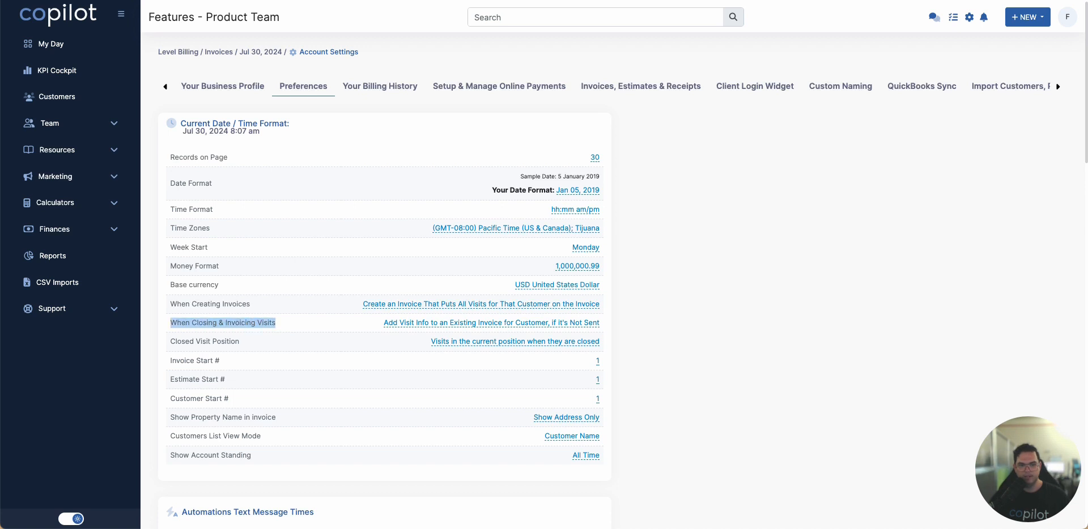
click(170, 323)
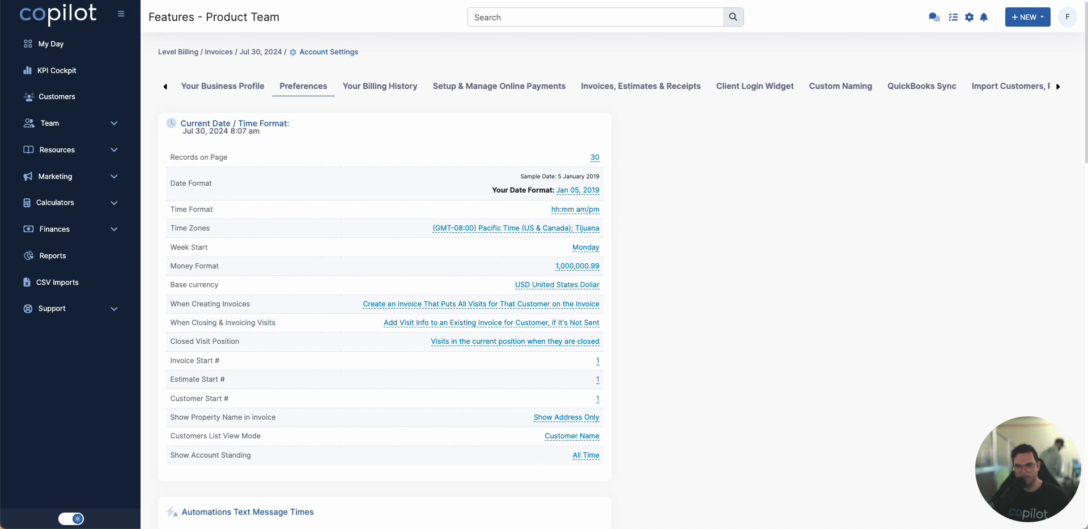
click(491, 322)
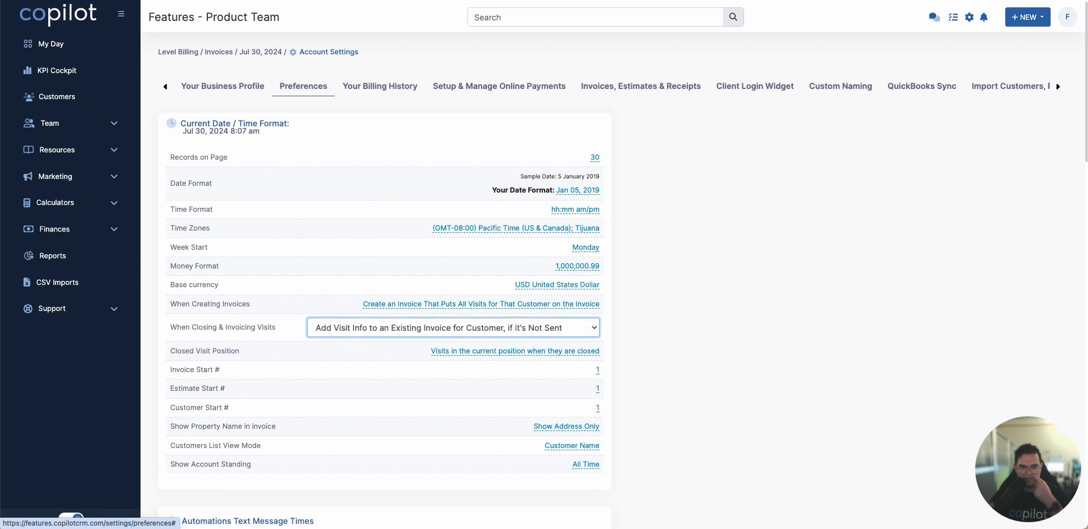
click(491, 326)
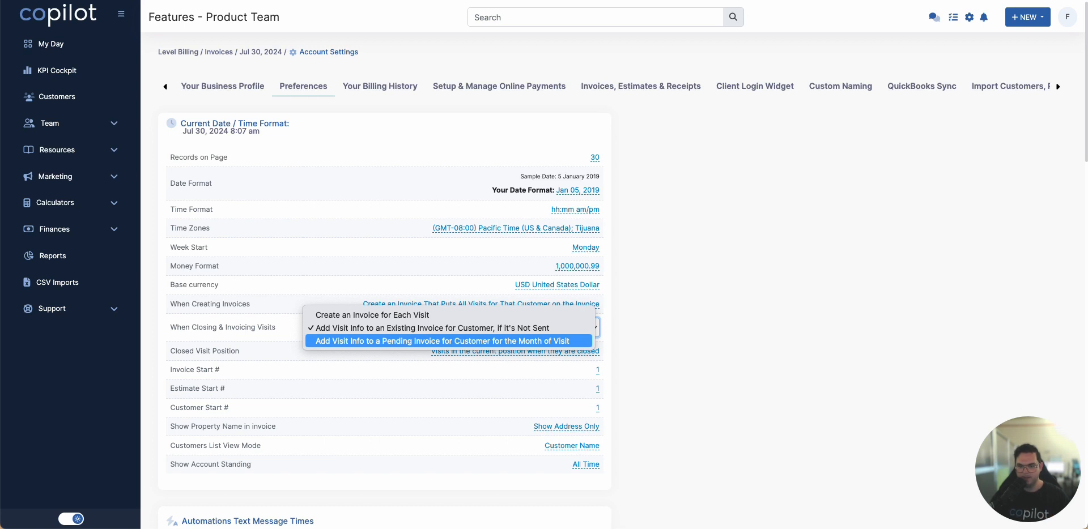
key(Return)
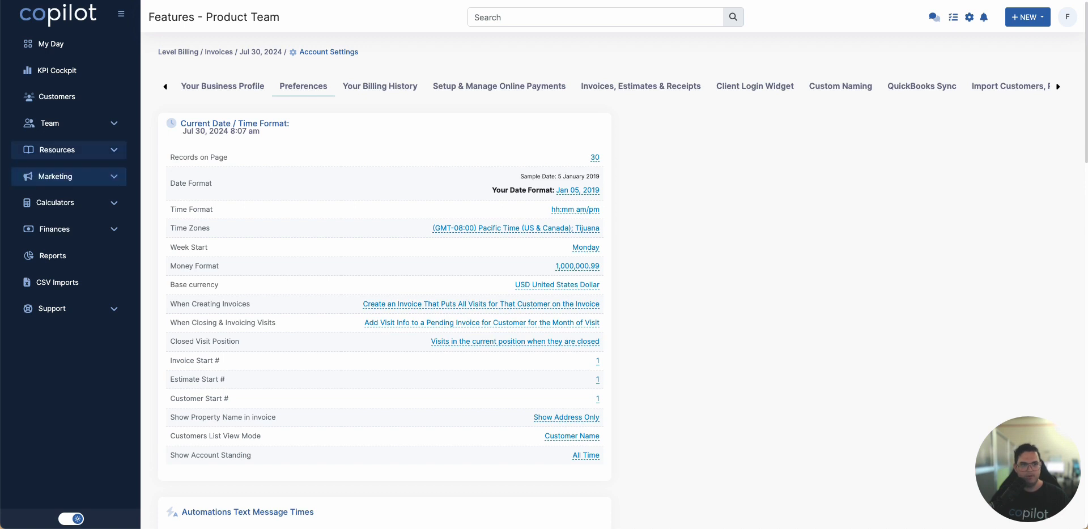
In the weekly schedule for Jul 22 – 28, 2024, complete the last Daily Recurring Service visit listed on Mon 7/22
click(50, 123)
click(56, 147)
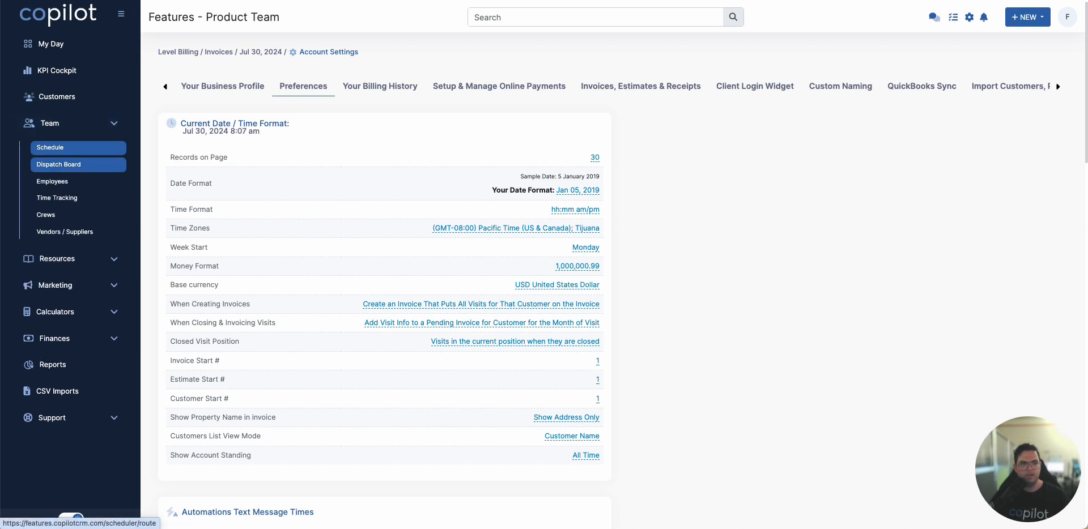
scroll(612, 283, down, 3)
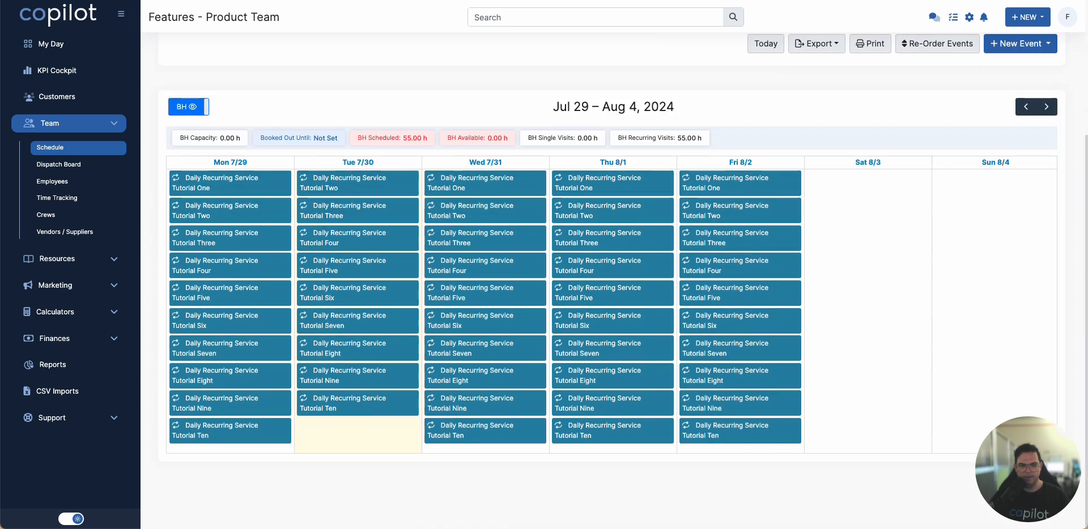
click(1026, 107)
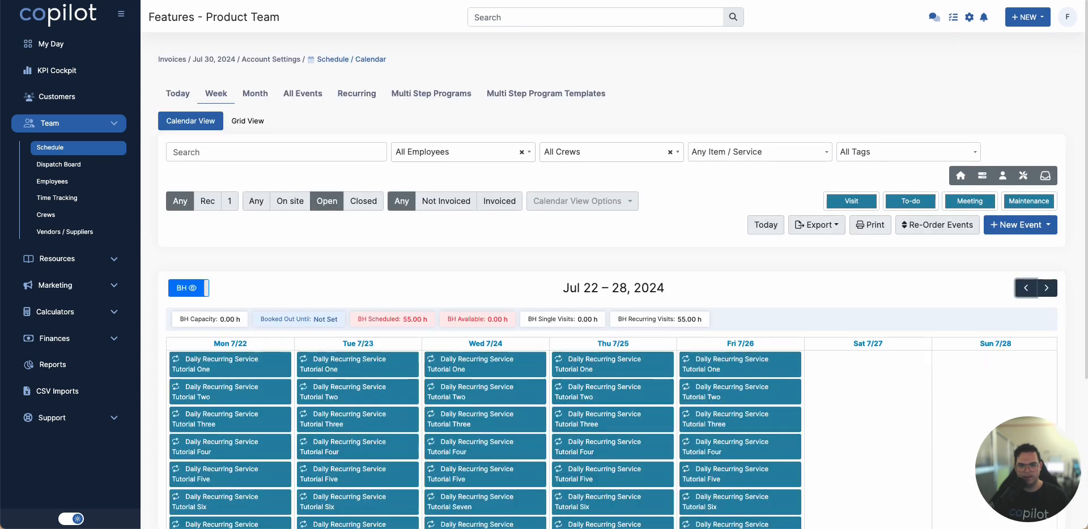
scroll(1028, 487, down, 8)
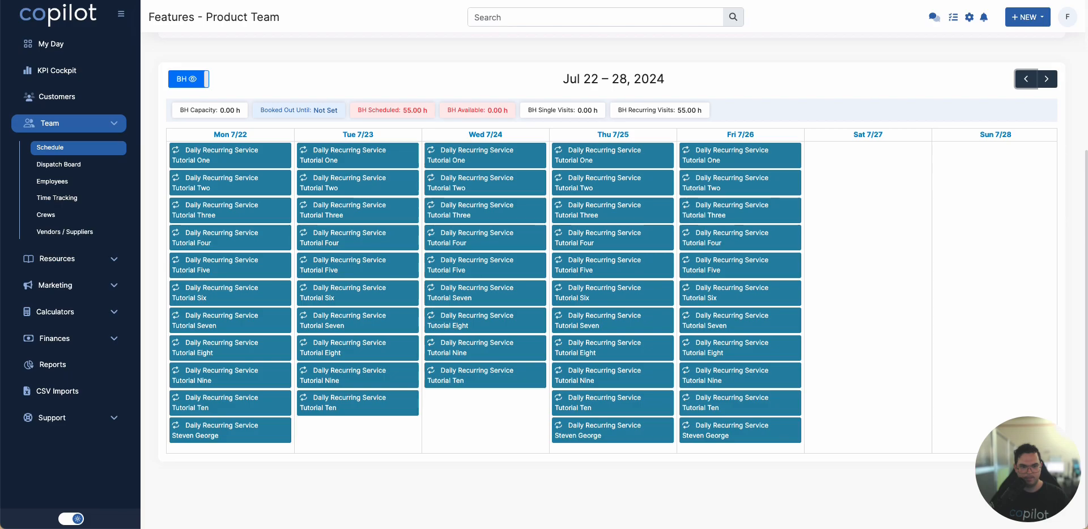
click(1026, 78)
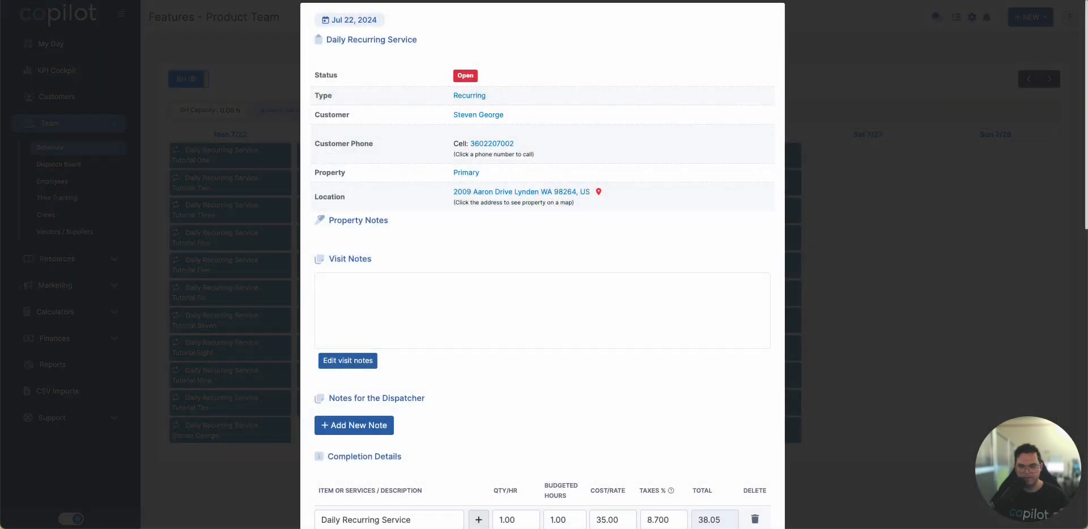
scroll(543, 317, down, 12)
click(736, 497)
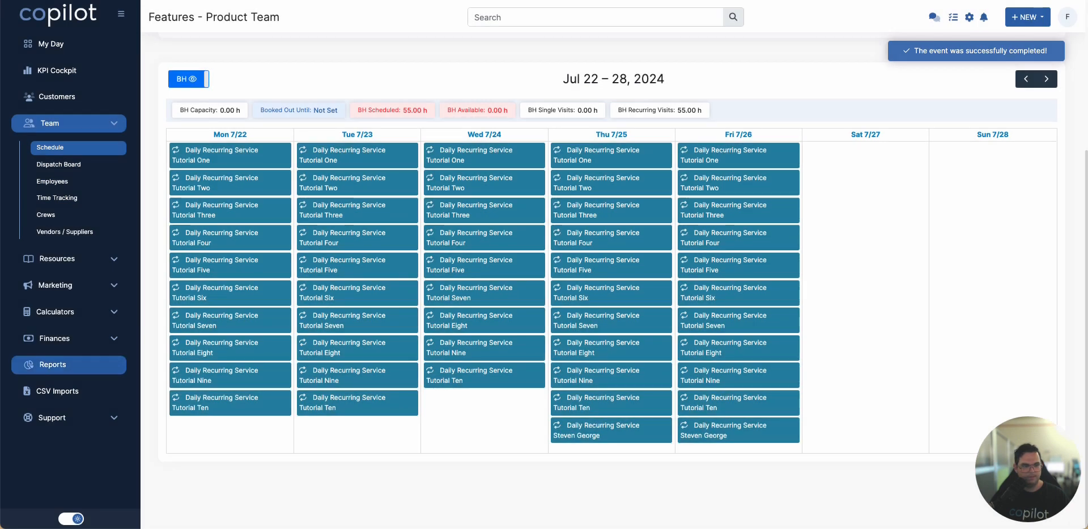
Open invoice 1 from the invoices list and check its invoice date and visit line
click(55, 338)
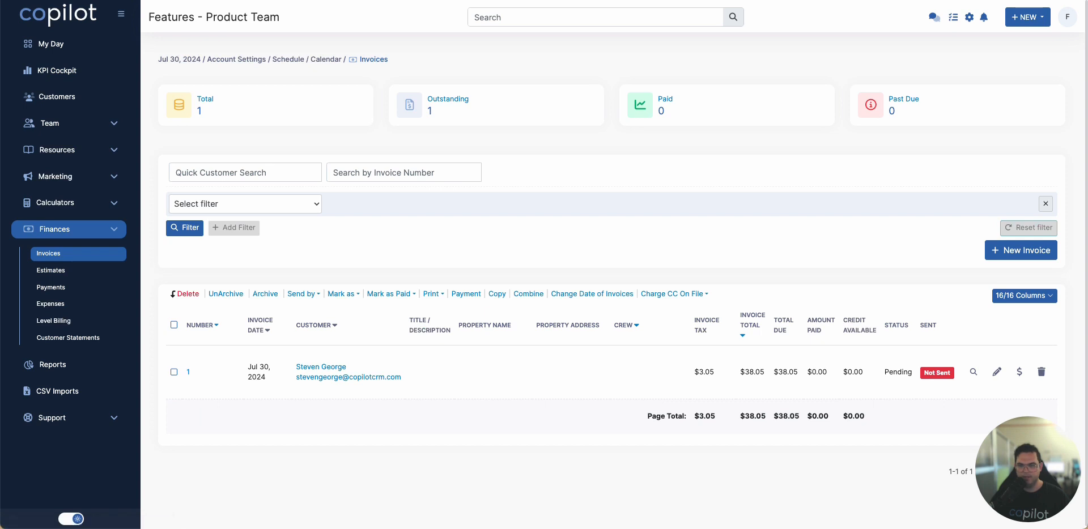
click(188, 373)
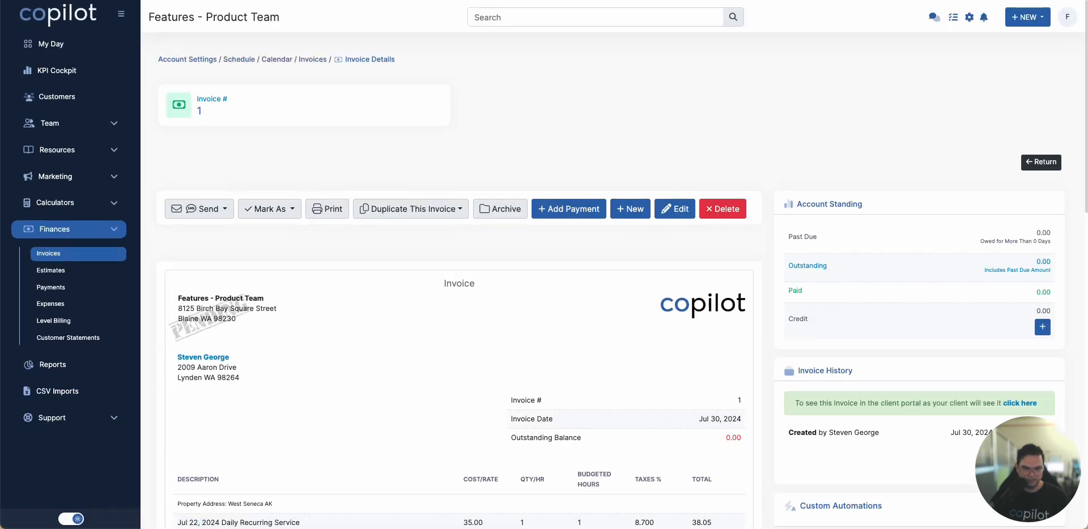
scroll(459, 284, down, 3)
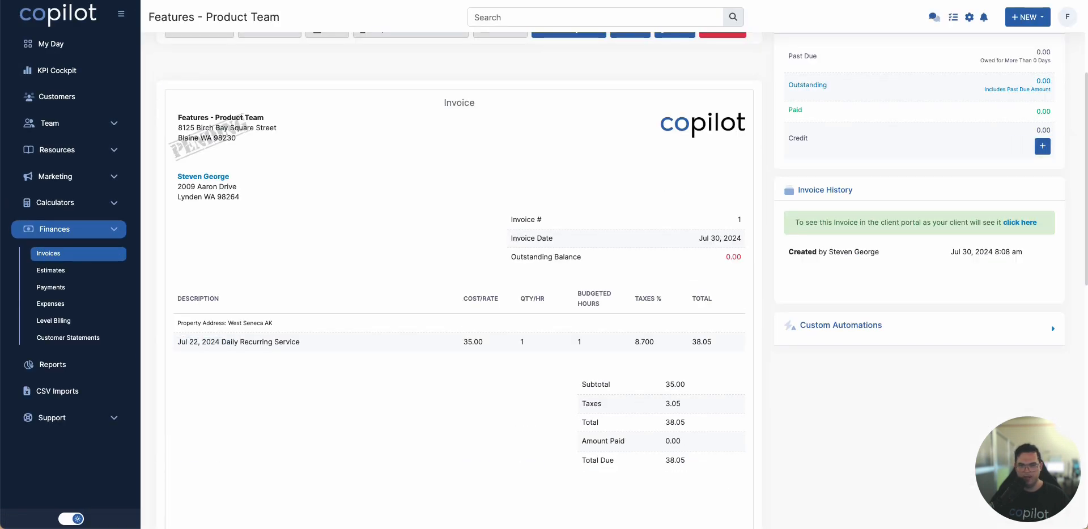
drag(699, 239, 743, 258)
click(742, 259)
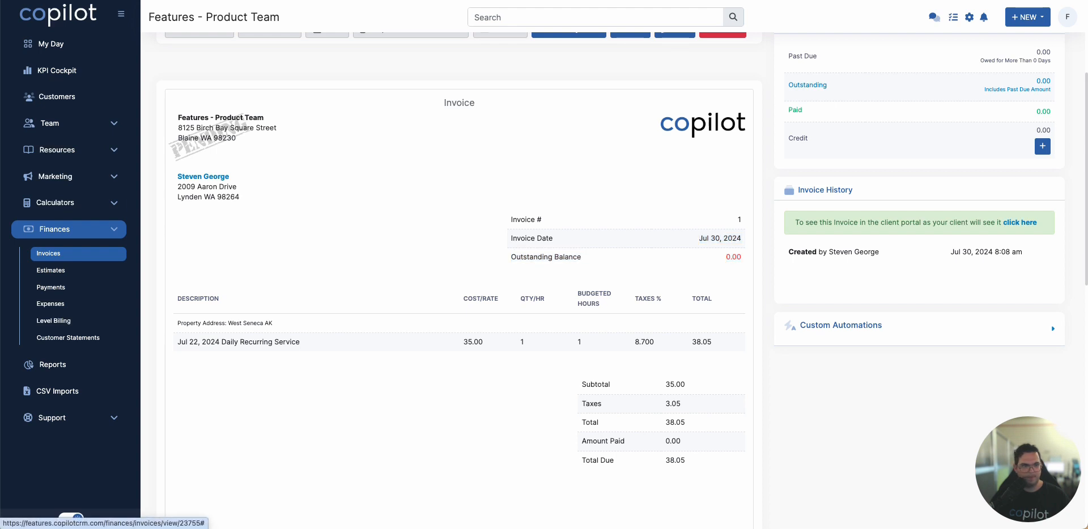
In the weekly schedule for Jul 15 – 21, 2024, complete the last Daily Recurring Service visit listed on Thu 7/18
click(51, 123)
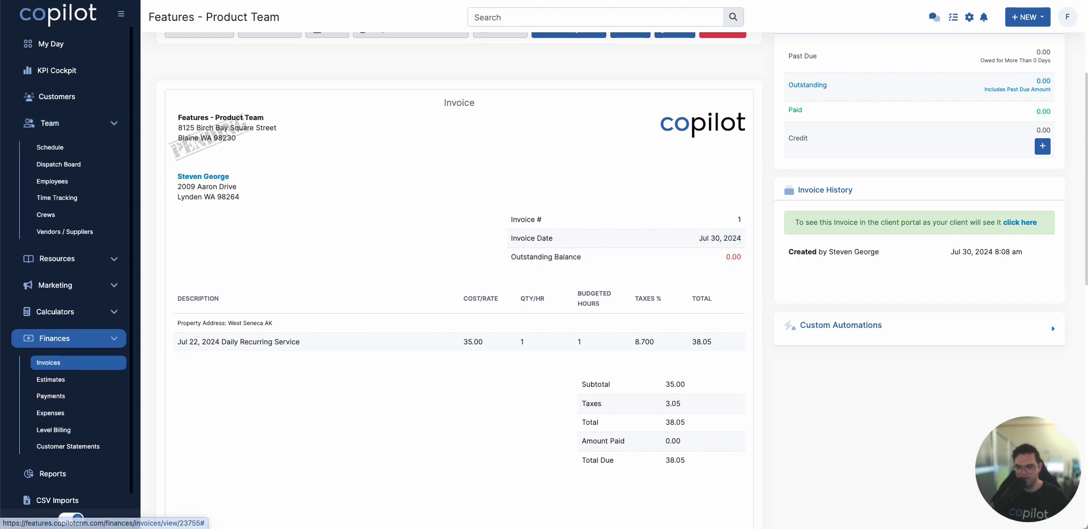
click(50, 147)
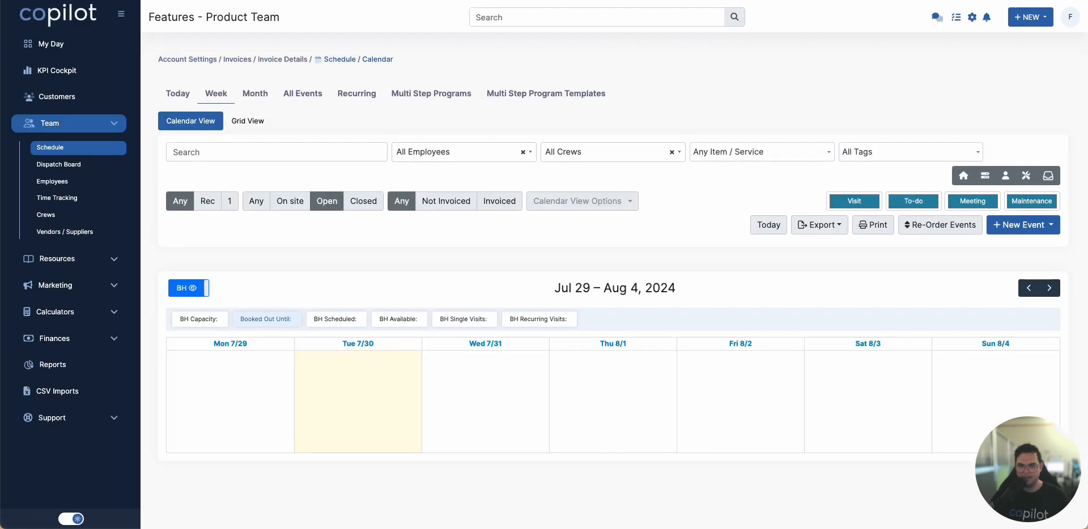
click(1028, 288)
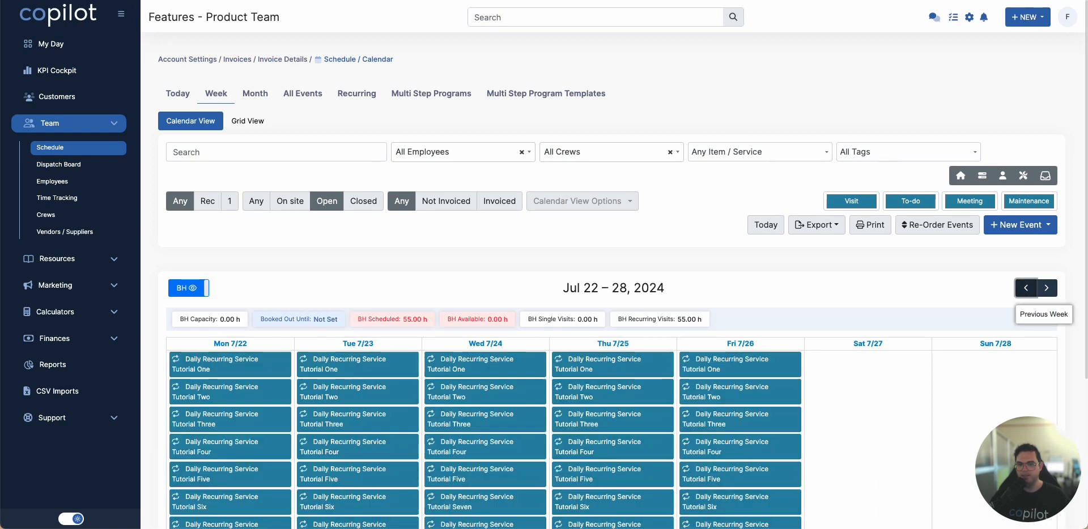
click(1025, 288)
scroll(1025, 288, down, 3)
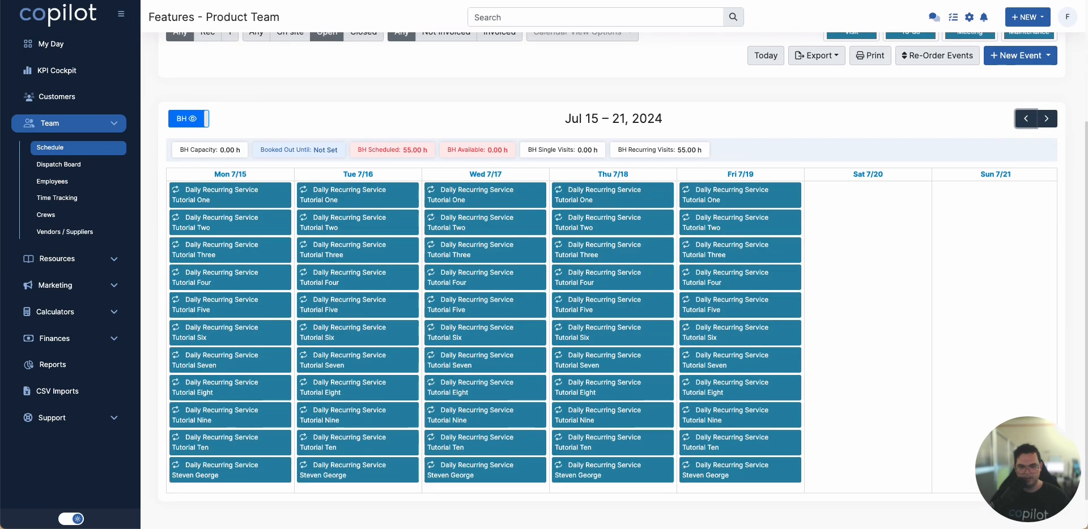
click(230, 195)
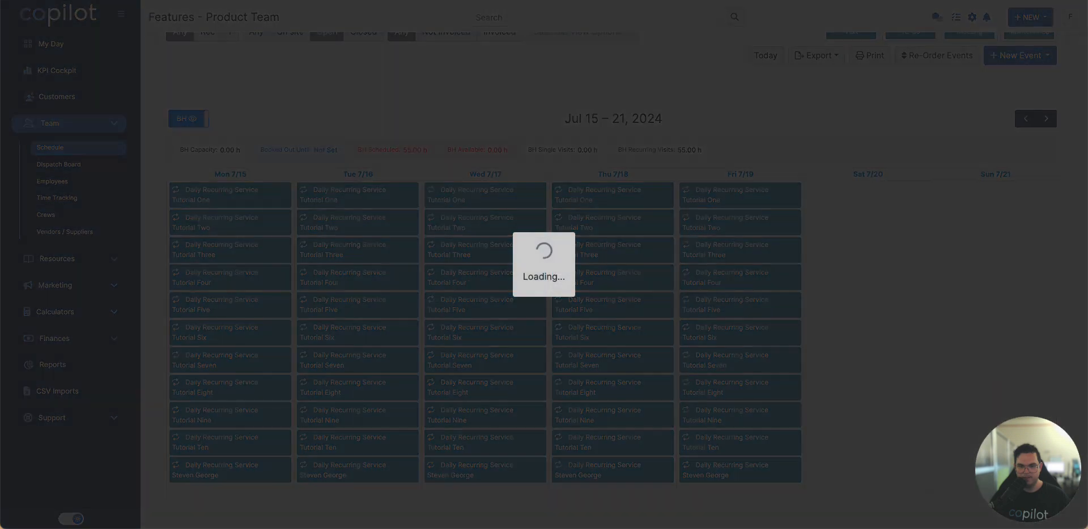
scroll(544, 284, down, 10)
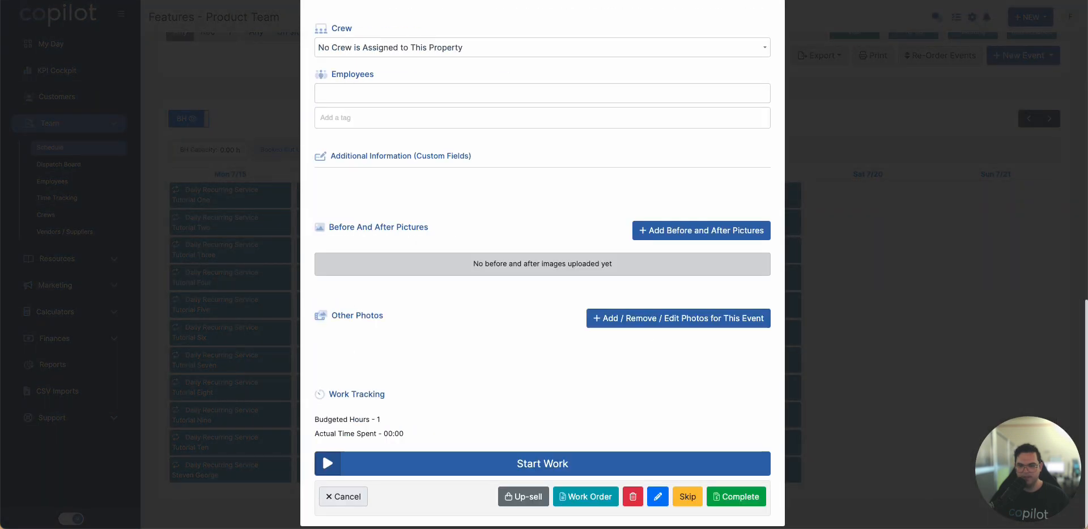
click(657, 496)
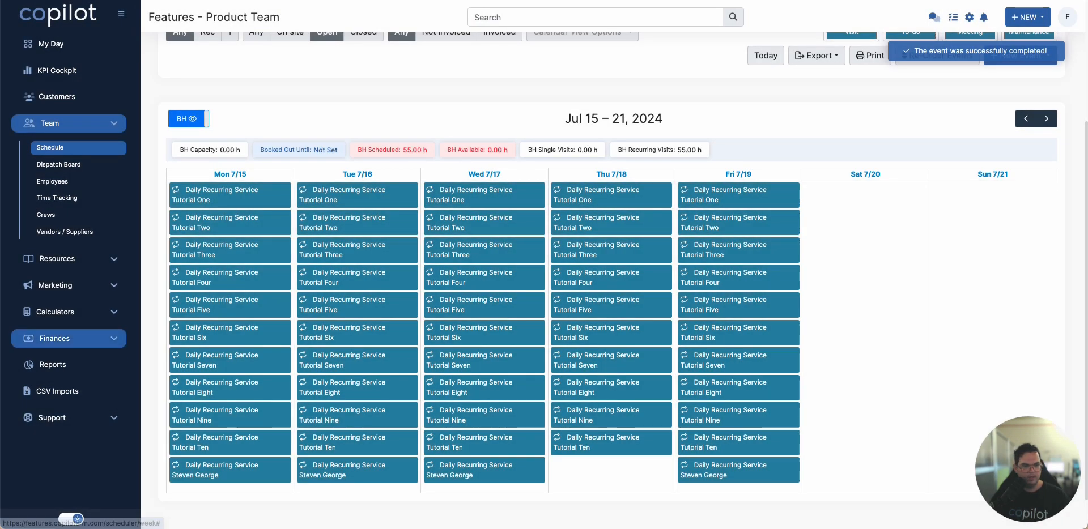
Reopen invoice 1 and examine its line items for the July 18 Daily Recurring Service visit
click(69, 339)
click(48, 363)
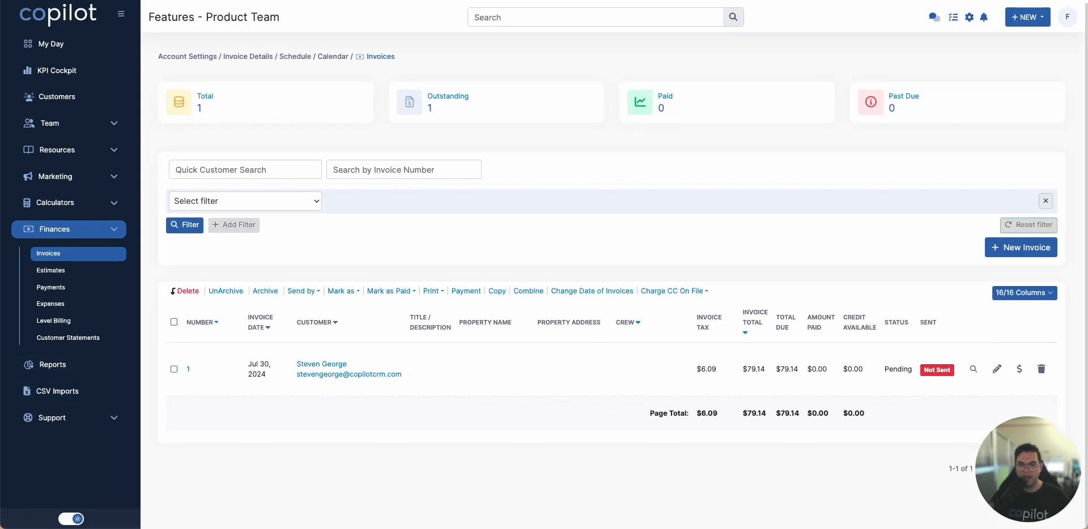
click(188, 370)
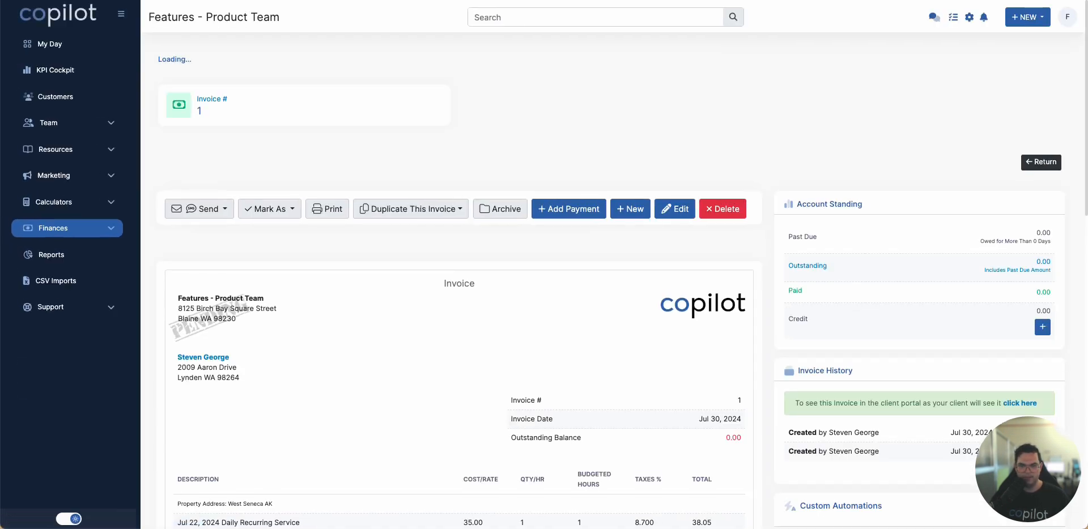
scroll(459, 280, down, 4)
drag(219, 301, 299, 302)
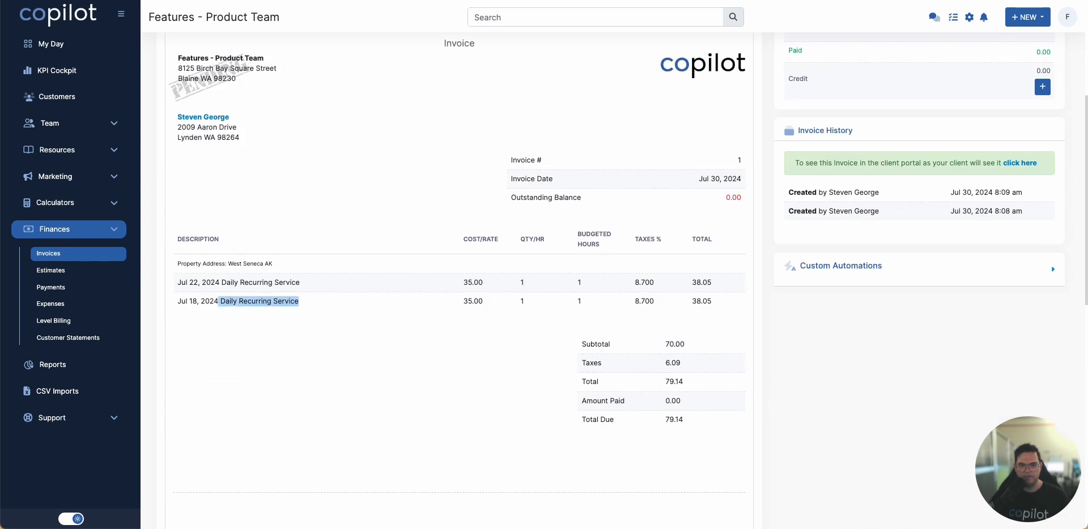
click(300, 304)
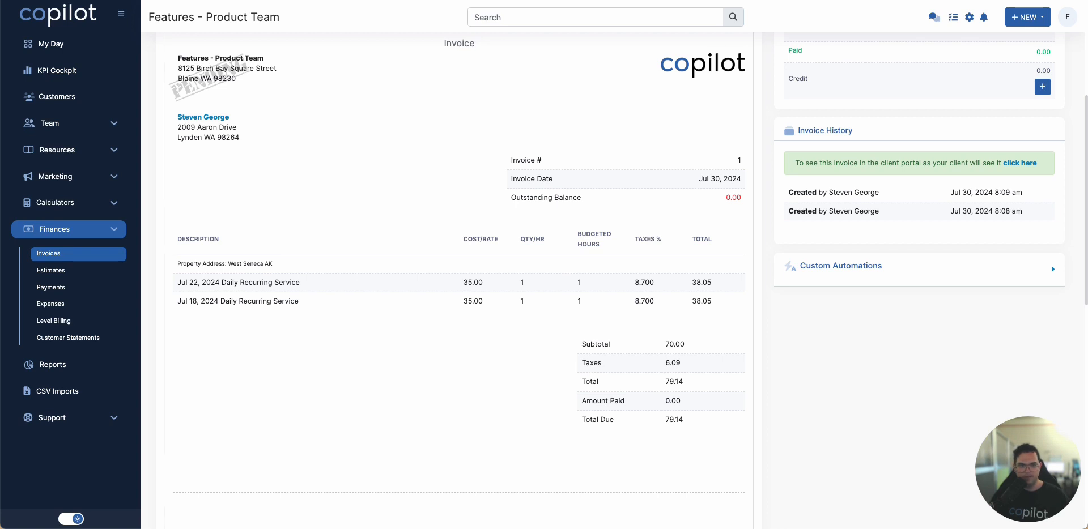
In the weekly schedule for Aug 12 – 18, 2024, complete the last Daily Recurring Service visit listed on Mon 8/12
scroll(459, 227, up, 1)
click(56, 123)
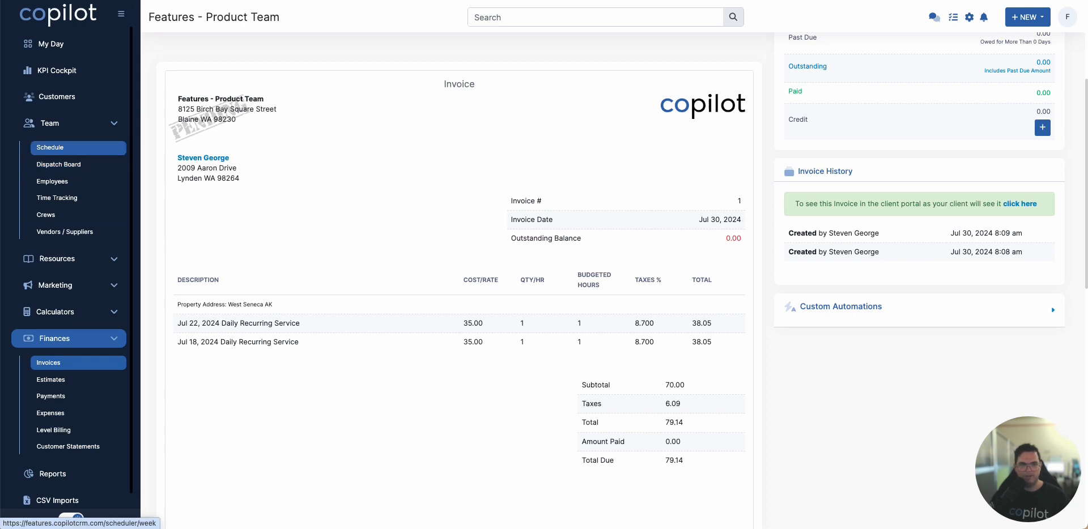
click(78, 148)
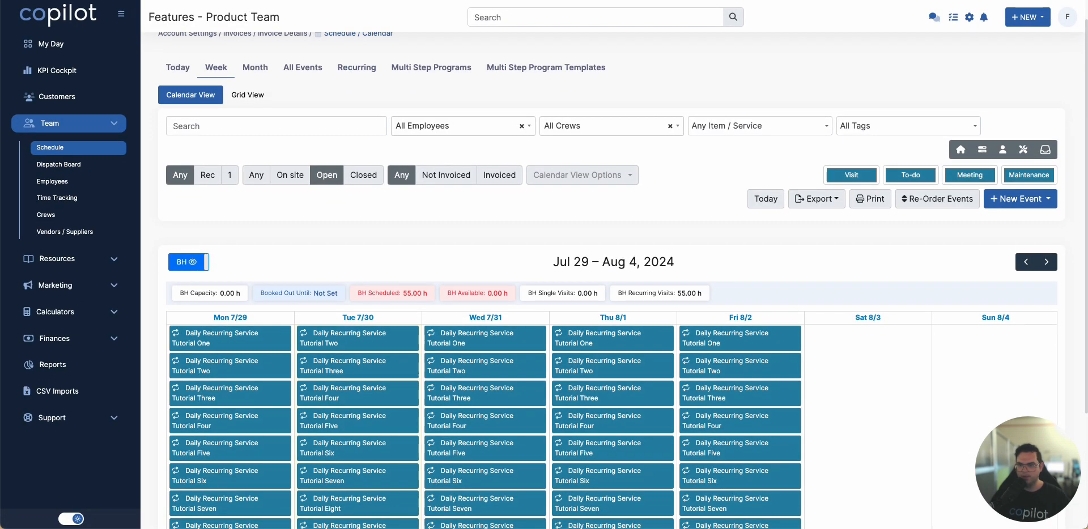
click(1046, 262)
click(1046, 273)
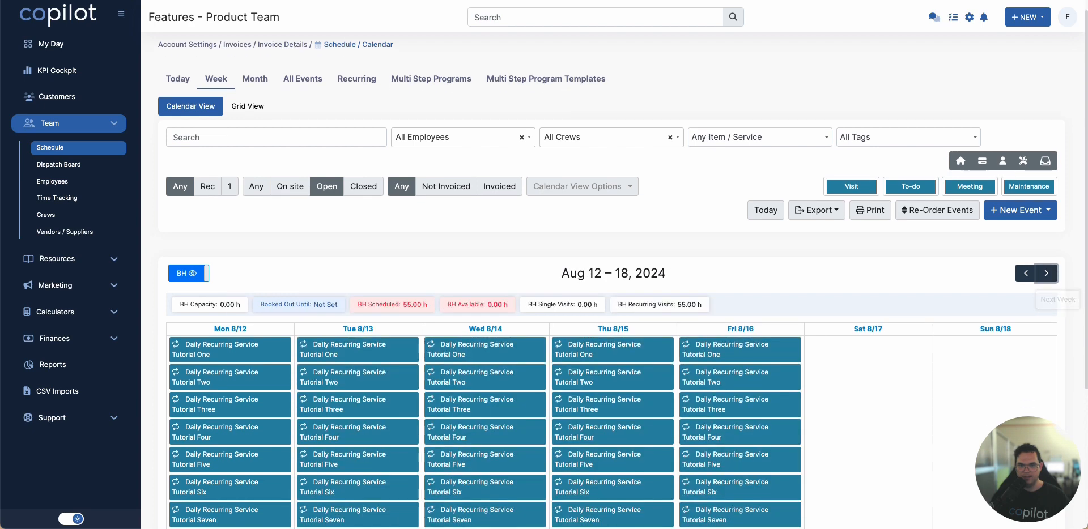
scroll(1045, 273, down, 4)
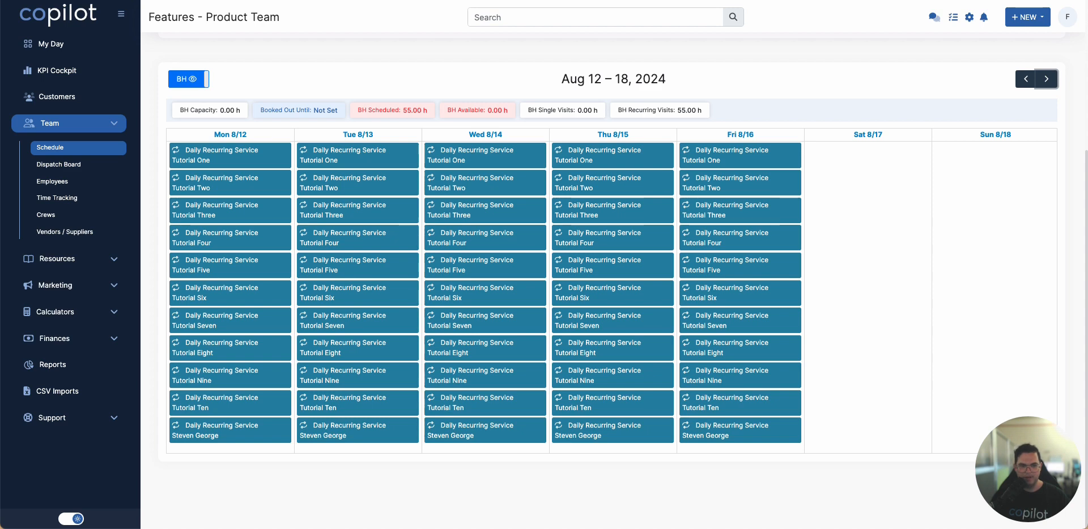
click(230, 431)
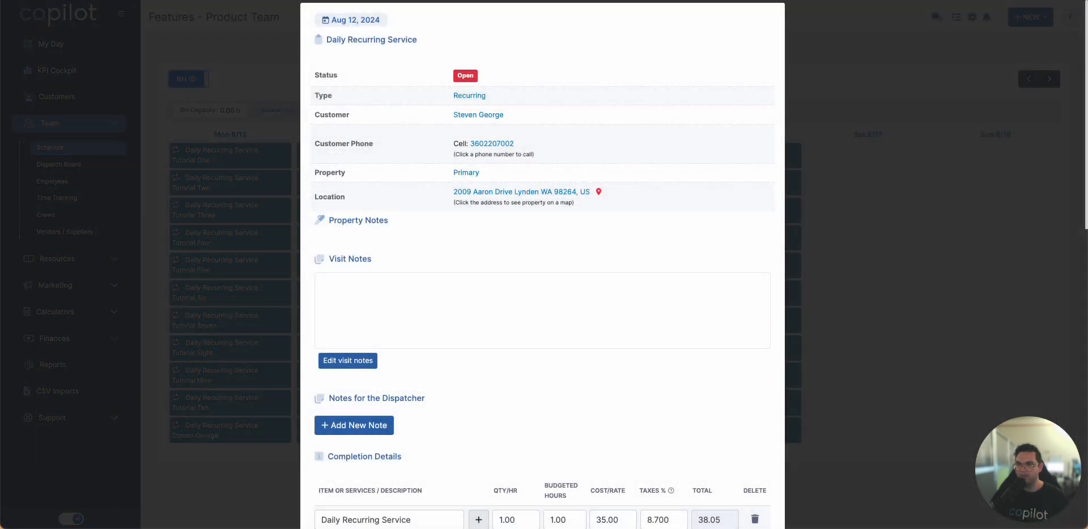
scroll(542, 265, down, 6)
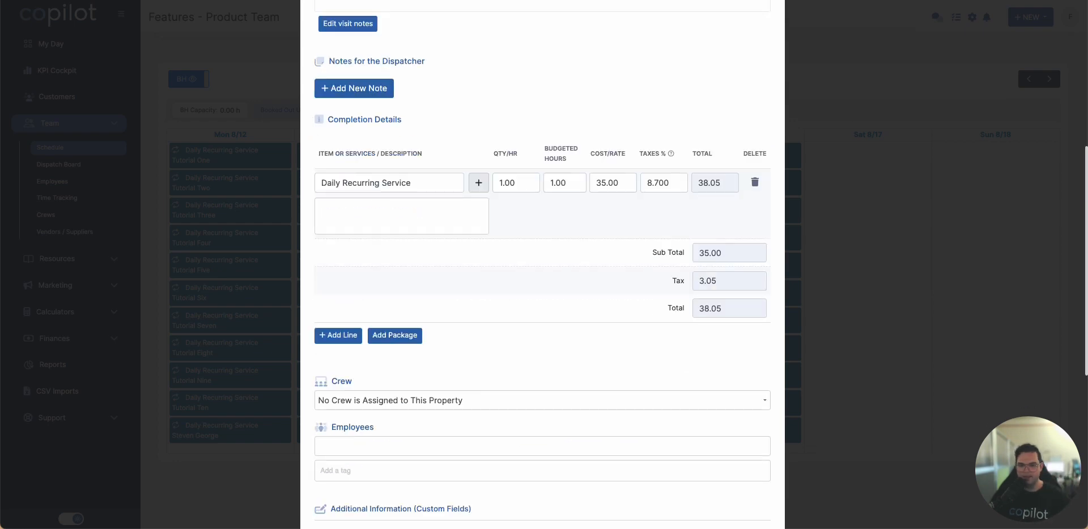
scroll(542, 264, down, 6)
click(736, 497)
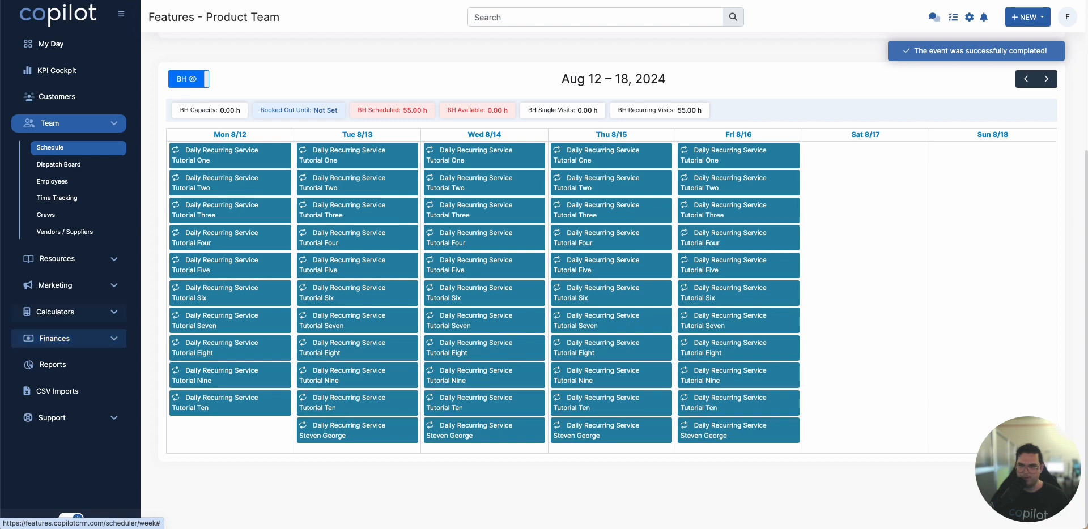
Open invoice 2 from the invoices list and check its invoice date and visit line
click(55, 339)
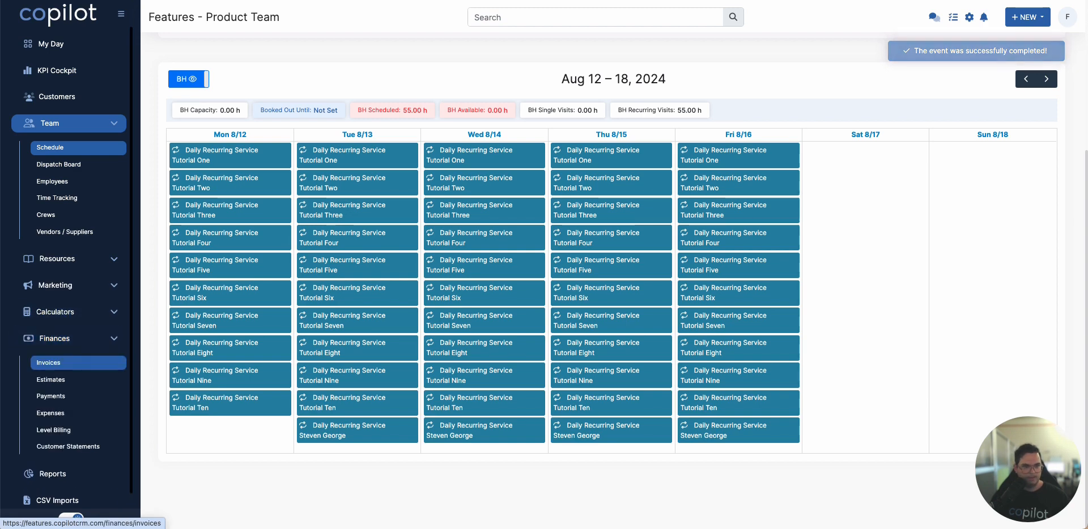
click(48, 363)
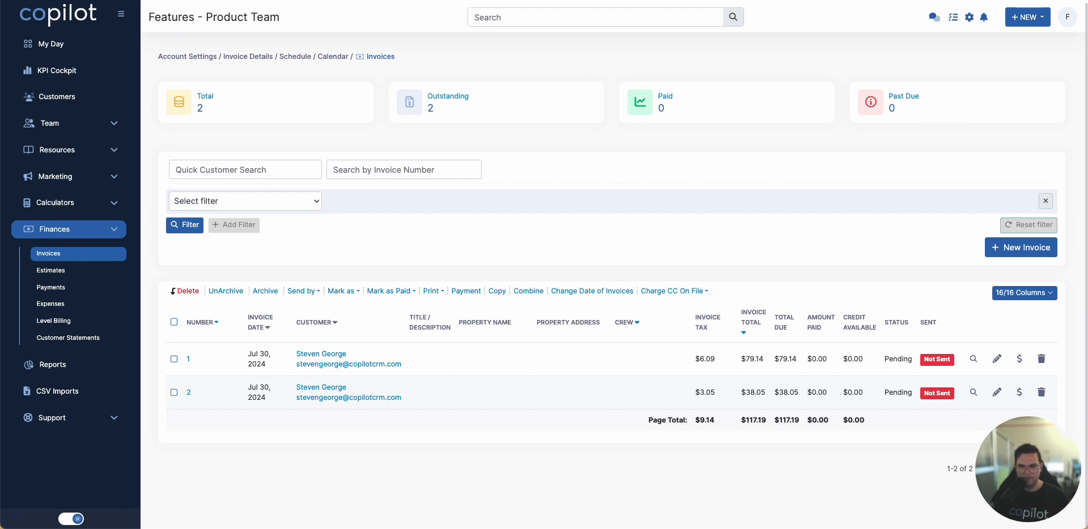
click(188, 392)
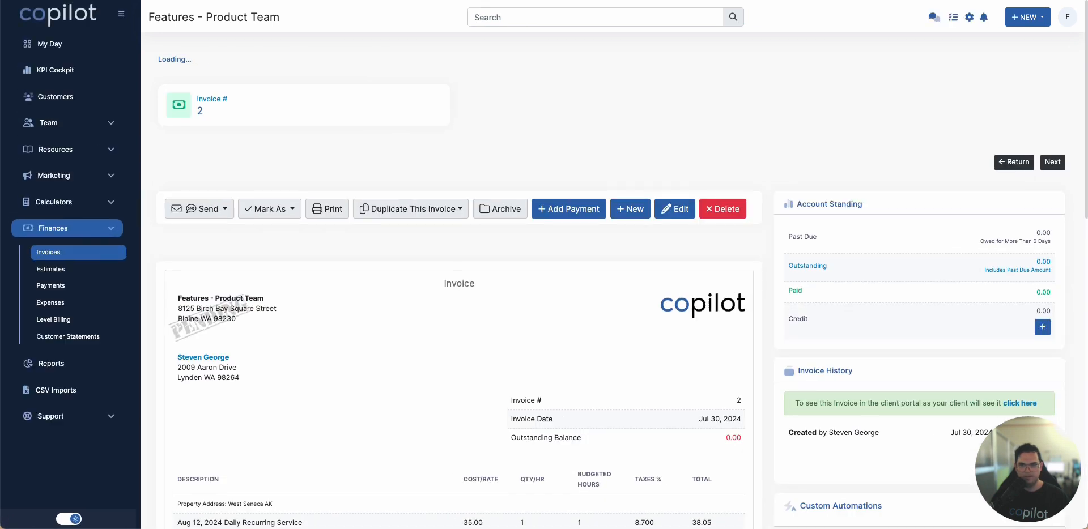
Set invoice 2's invoice date to Aug 06, 2024, save the update, and return to the invoices list
click(674, 209)
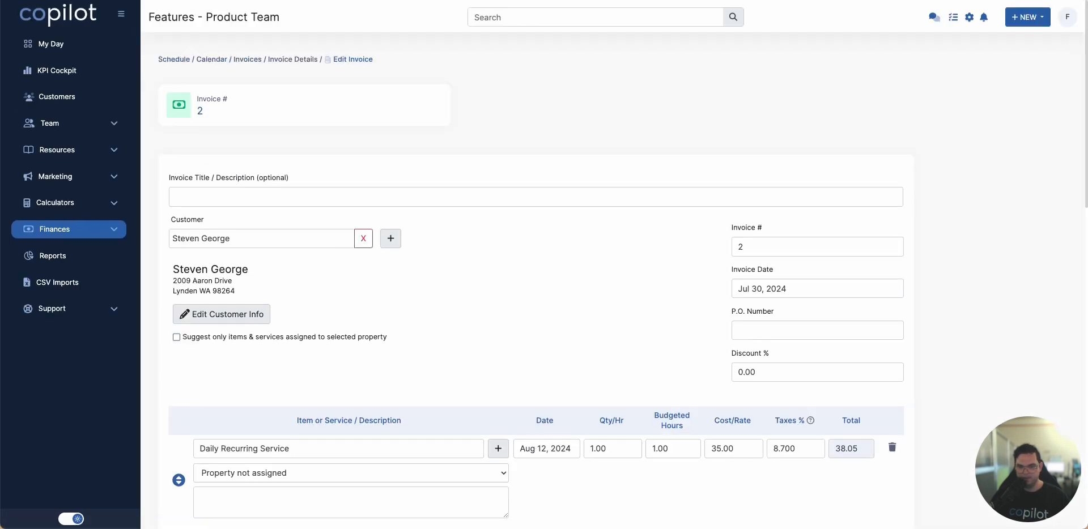
click(843, 308)
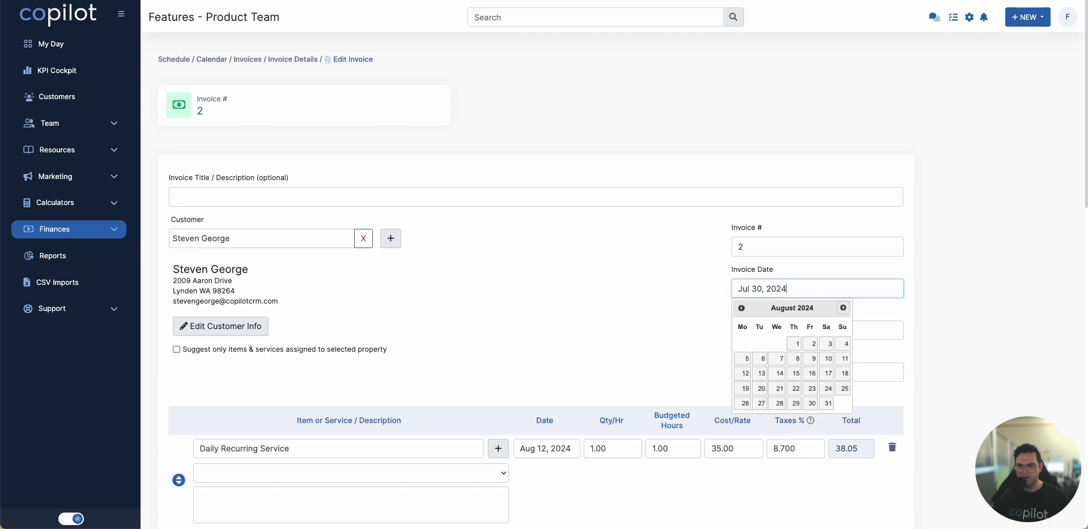
click(843, 308)
click(740, 308)
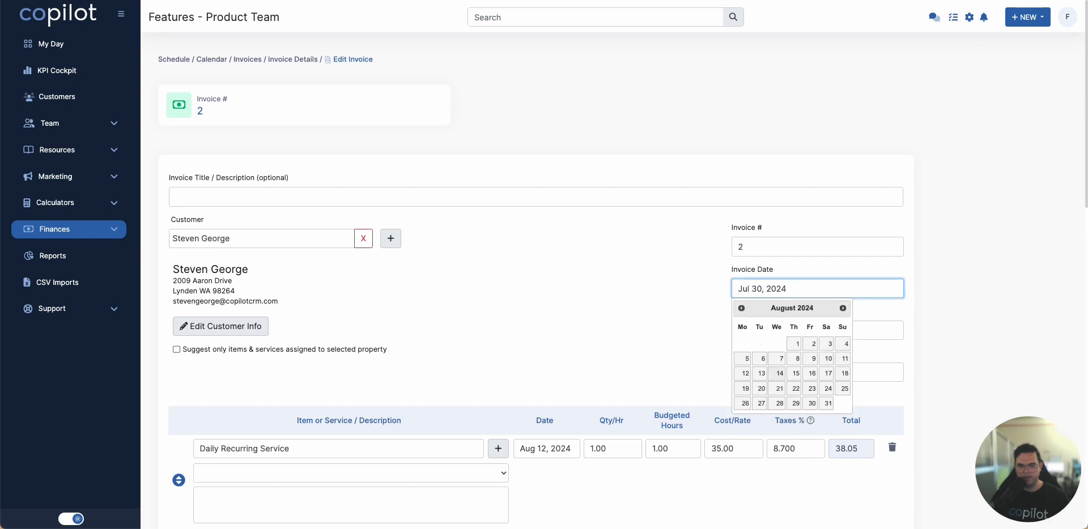
click(761, 358)
scroll(527, 283, down, 15)
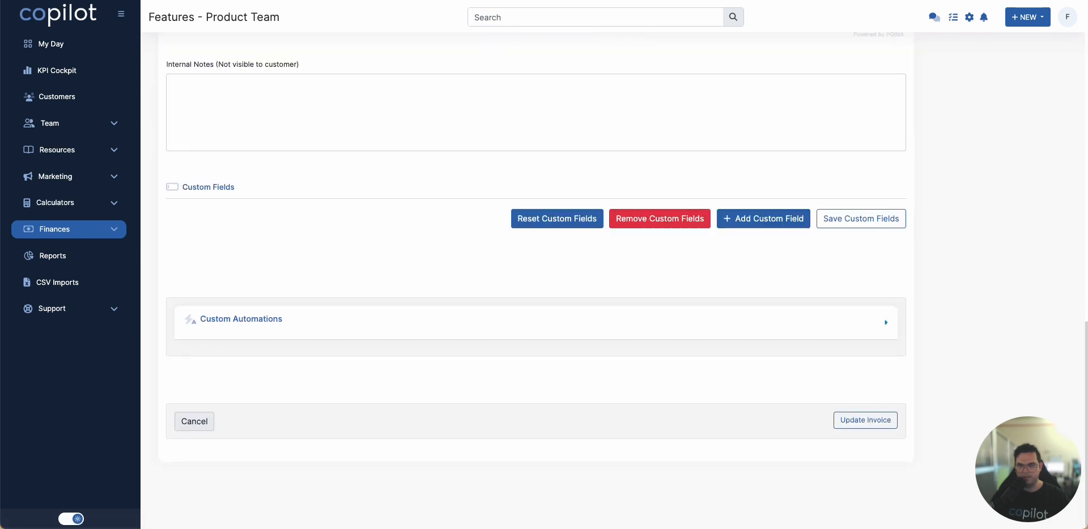
click(865, 420)
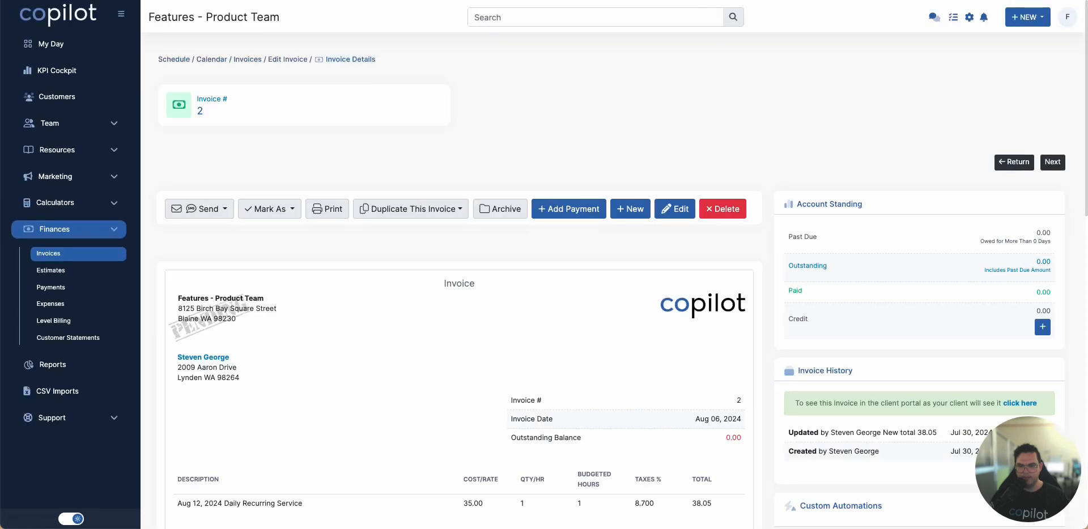
scroll(612, 280, down, 5)
click(49, 254)
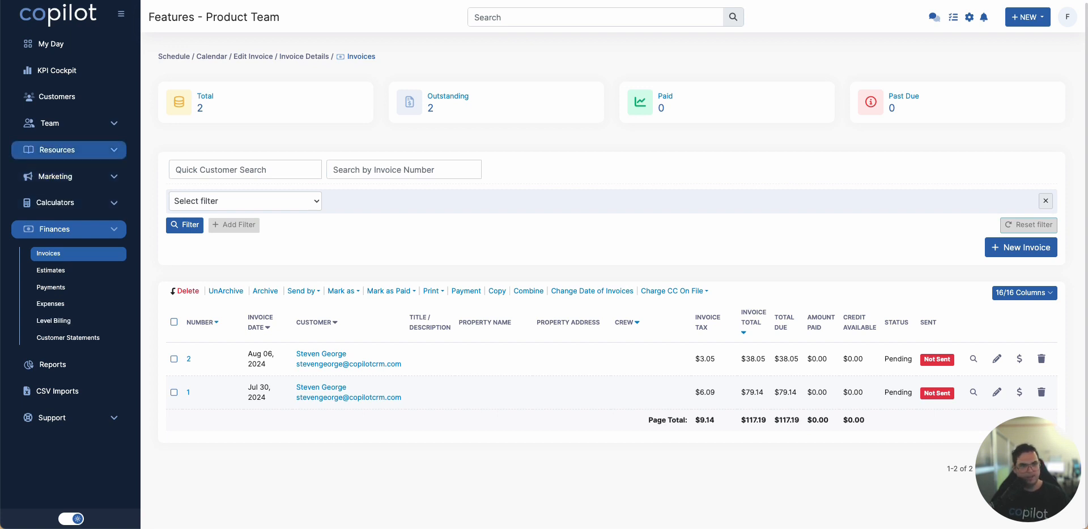
In the weekly schedule for Aug 12 – 18, 2024, complete the last Daily Recurring Service visit listed on Tue 8/13
click(50, 123)
click(51, 139)
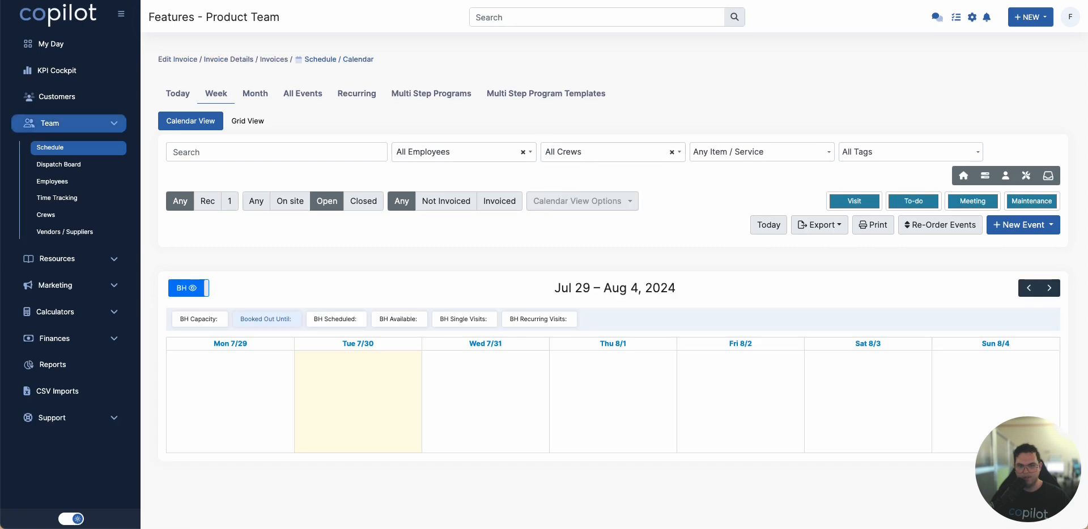
click(1047, 288)
click(1047, 287)
scroll(1047, 288, down, 5)
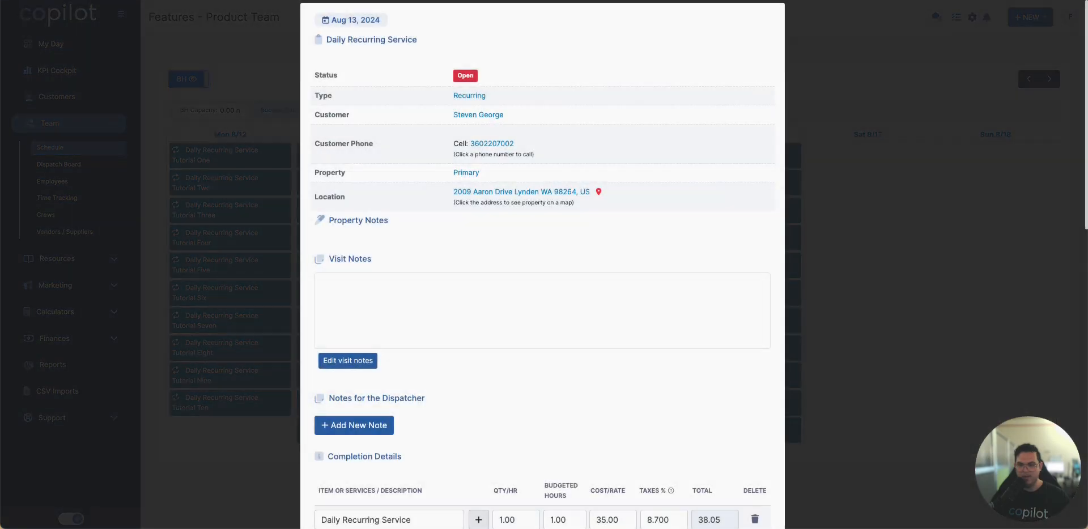
scroll(542, 264, down, 5)
scroll(542, 264, down, 7)
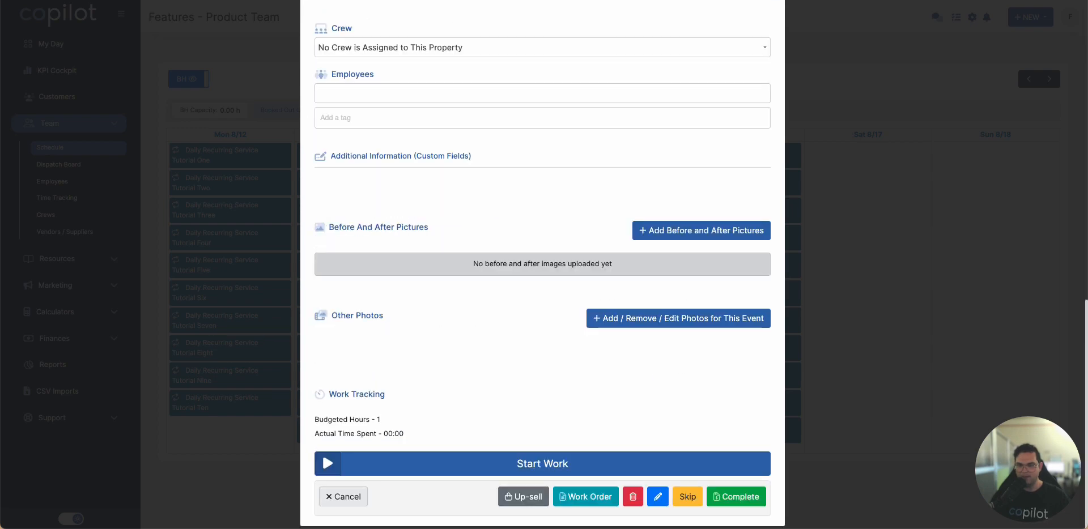
click(737, 497)
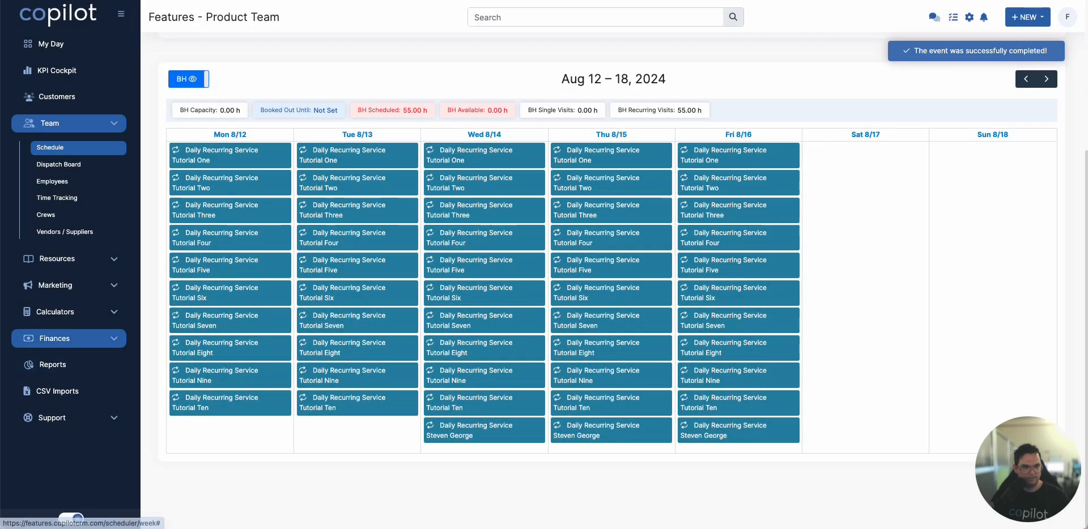
Reopen invoice 2 from the invoices list and examine its line items for the August 13 Daily Recurring Service visit
click(55, 338)
click(48, 362)
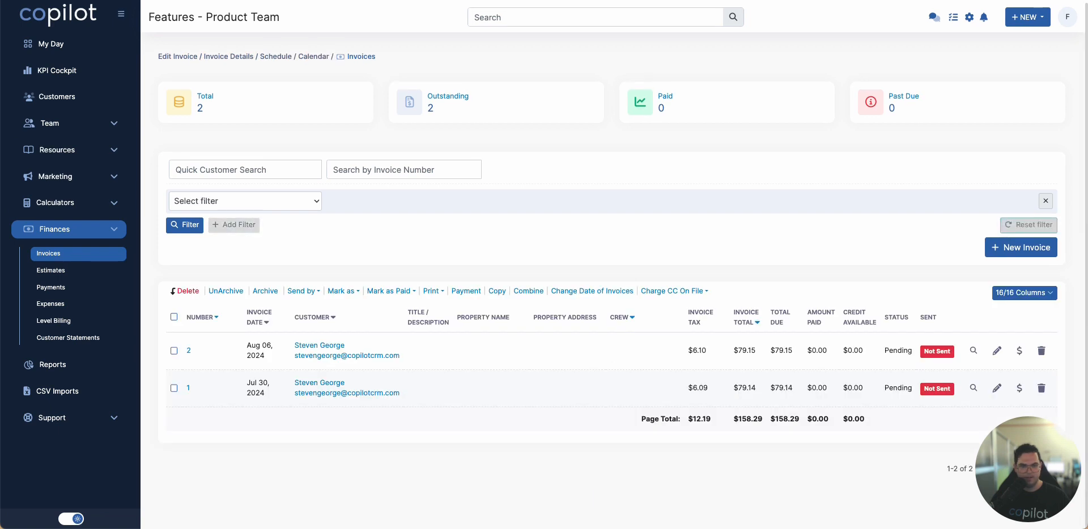
drag(247, 345, 274, 346)
click(188, 351)
scroll(459, 300, down, 3)
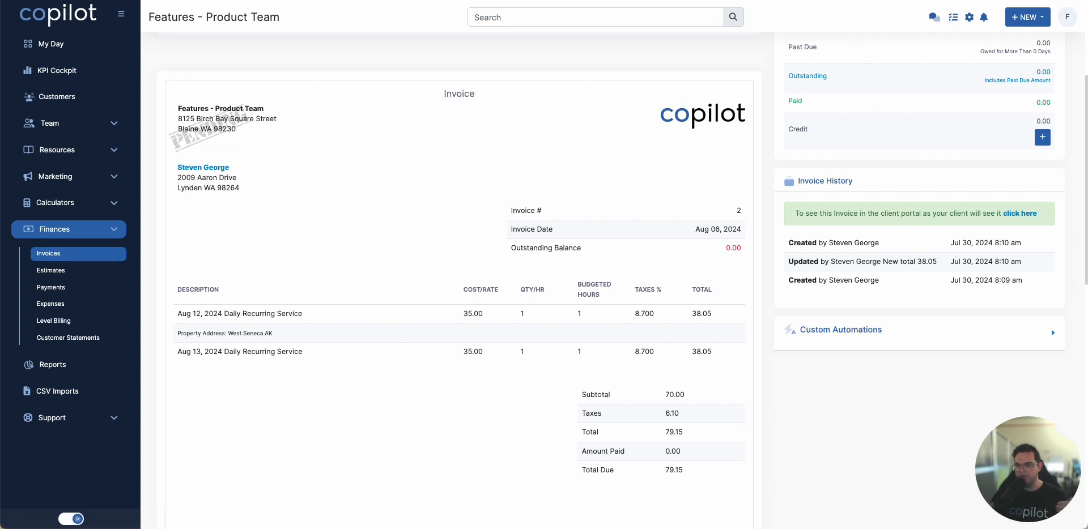
scroll(614, 283, up, 3)
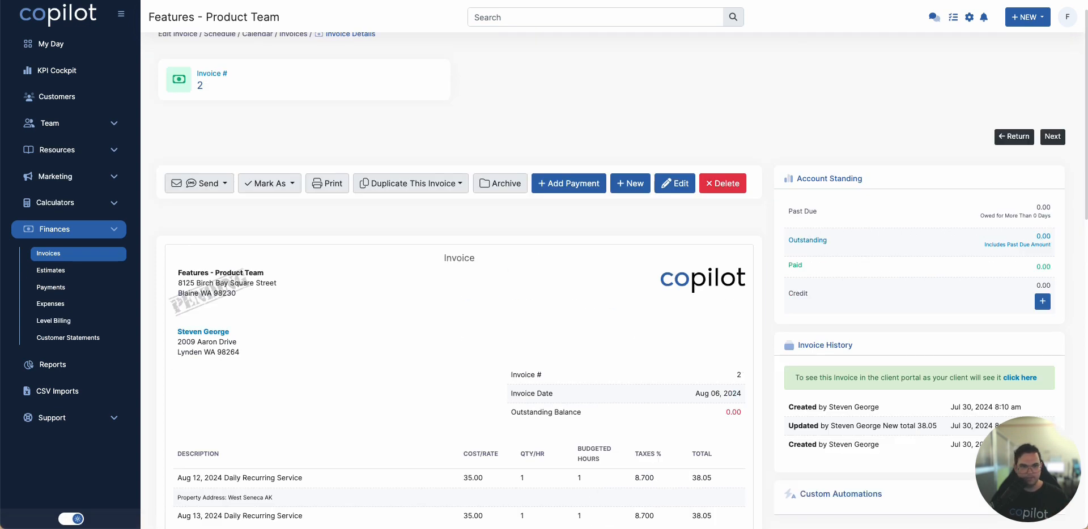
Send invoice 2 to the customer by email with the subject "New Invoice #2"
click(200, 184)
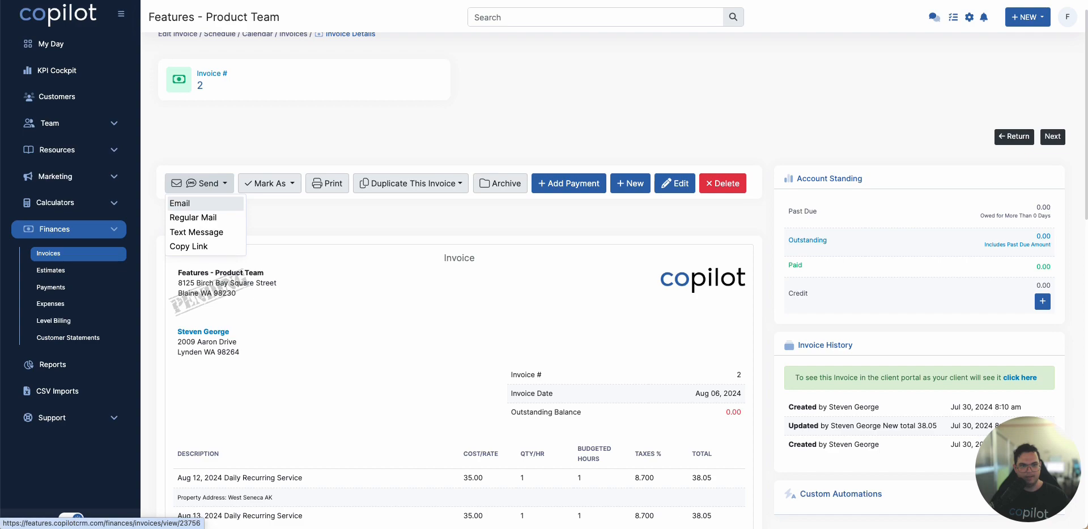
click(203, 203)
scroll(543, 254, down, 3)
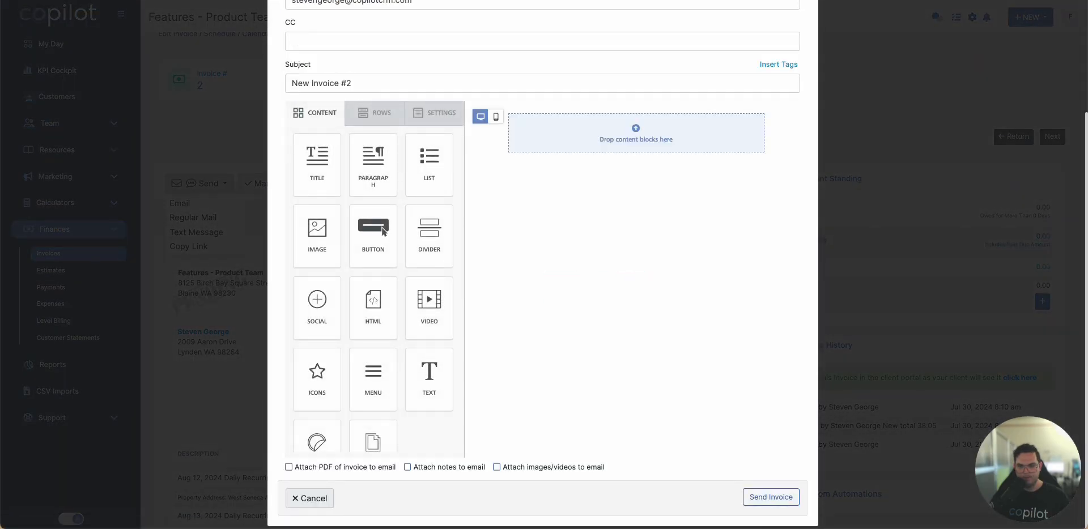
click(771, 497)
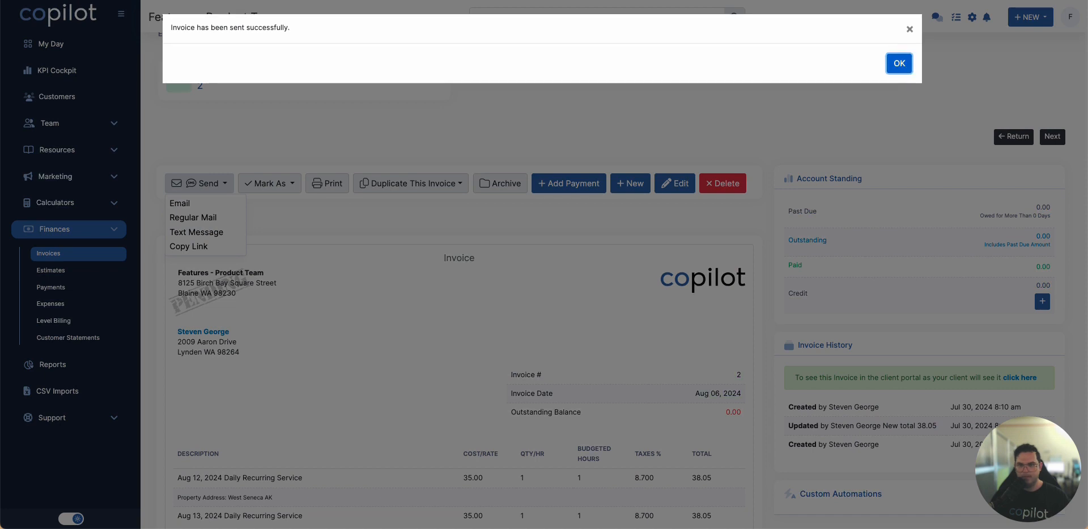
key(Return)
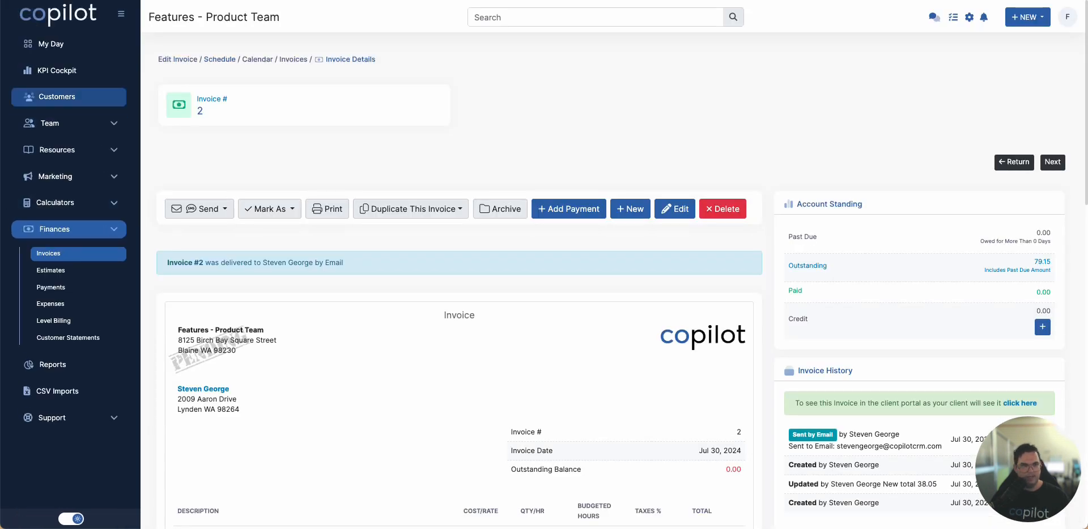
In the weekly schedule for Aug 12 – 18, 2024, complete the last Daily Recurring Service visit listed on Wed 8/14
click(50, 123)
click(49, 147)
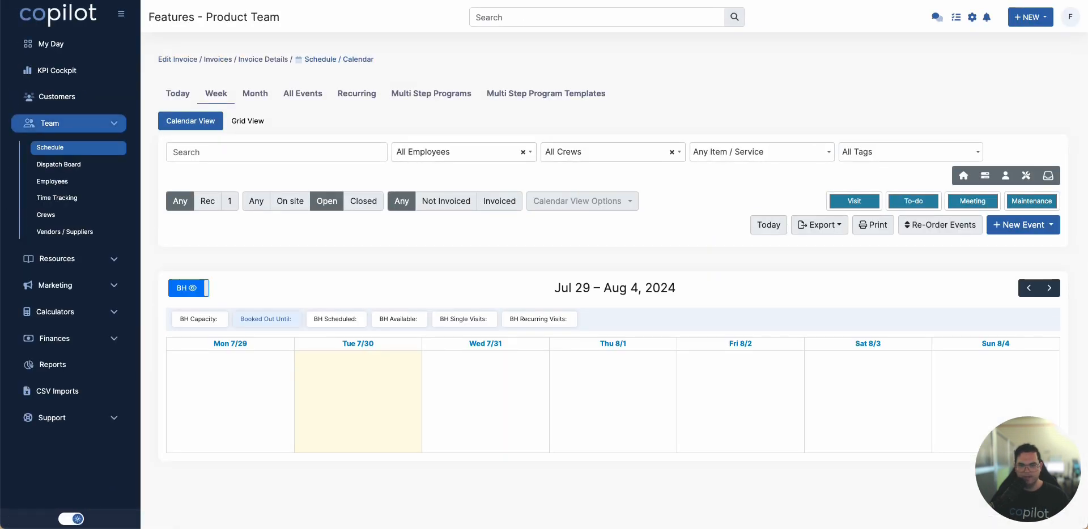
click(1046, 288)
click(1046, 288)
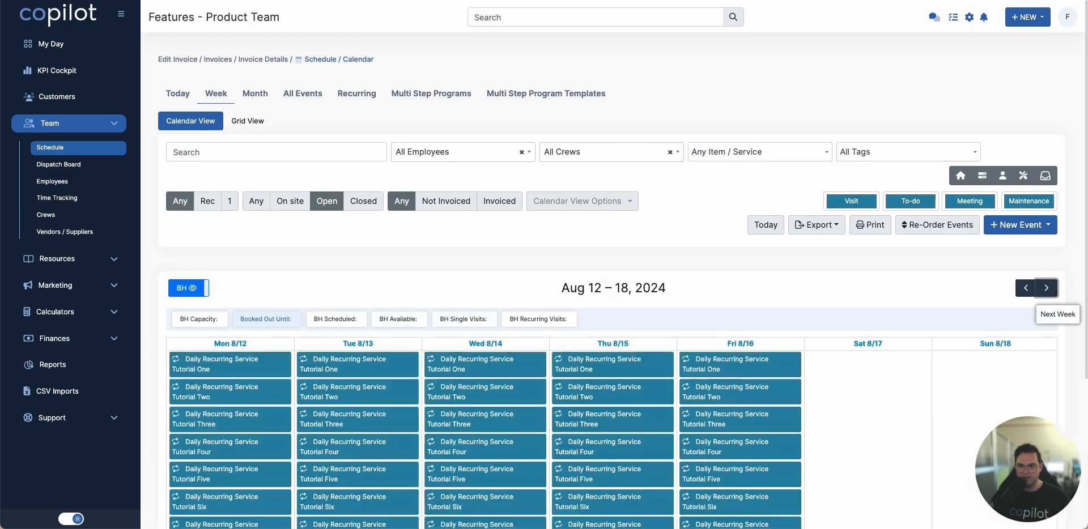
scroll(623, 340, down, 4)
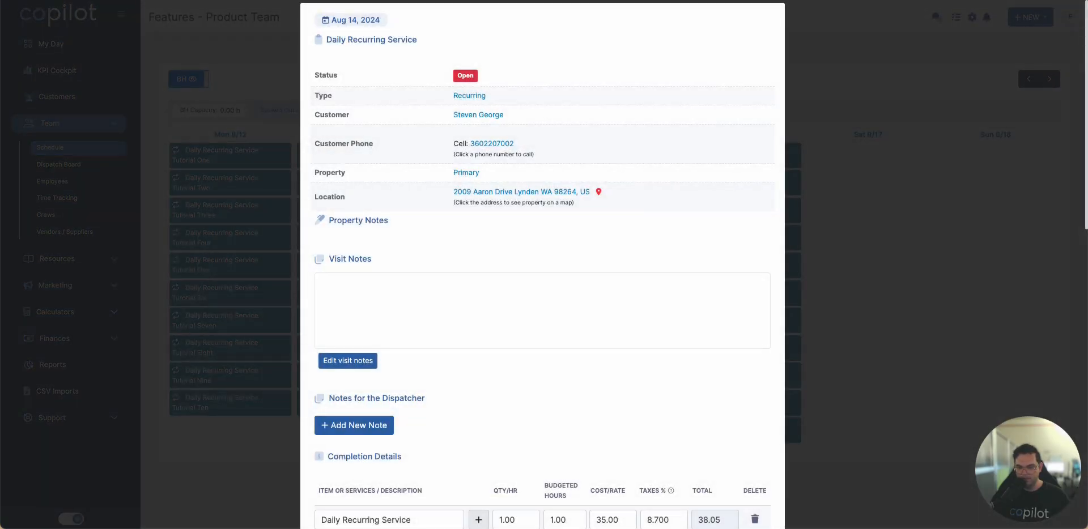
scroll(498, 433, down, 12)
click(736, 496)
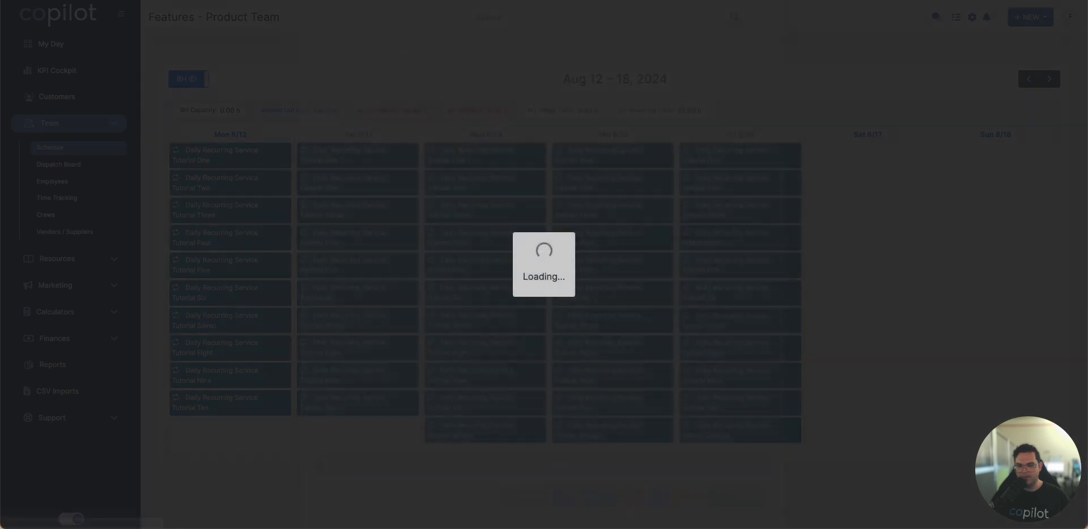
Check the invoices list for how the August 14 visit was invoiced, and return to the My Day dashboard
click(55, 338)
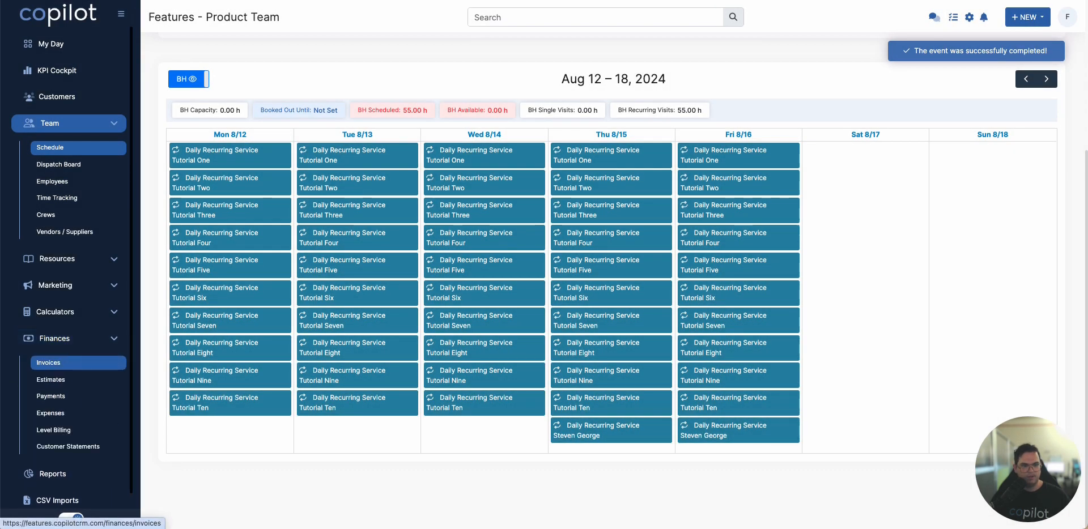
click(48, 363)
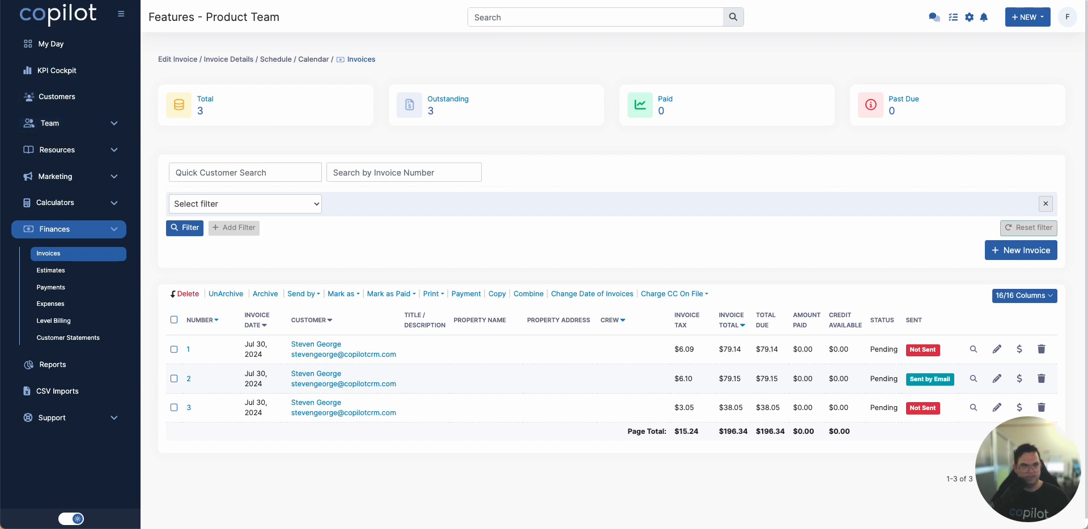
click(51, 44)
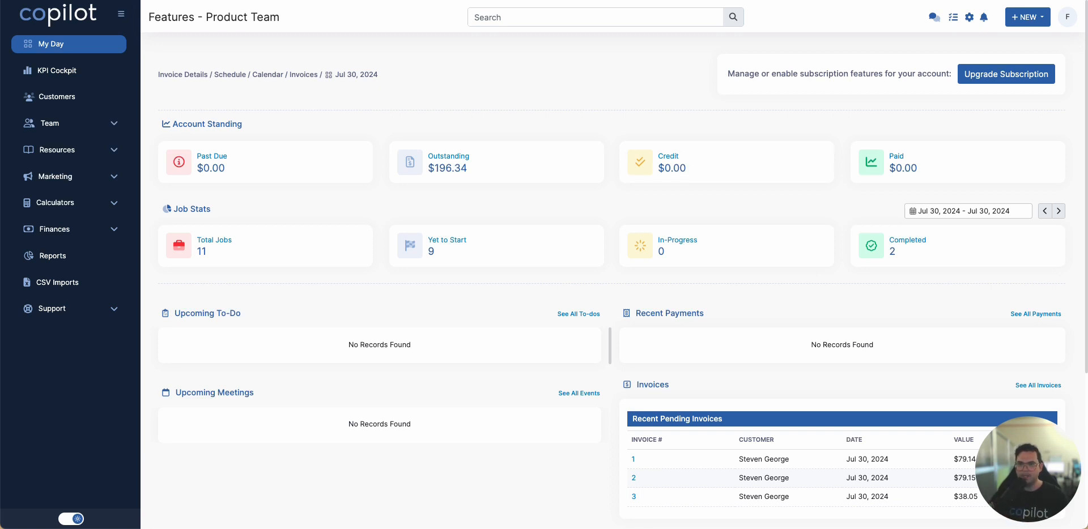
Review the "When Closing & Invoicing Visits" option in the account preferences, and return to the My Day dashboard
click(969, 17)
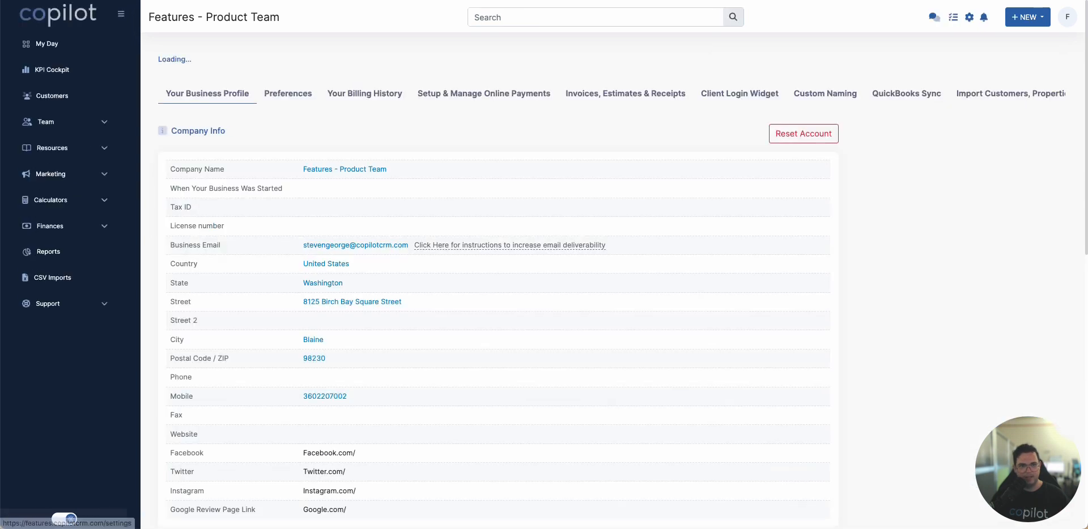
click(303, 93)
scroll(303, 93, down, 1)
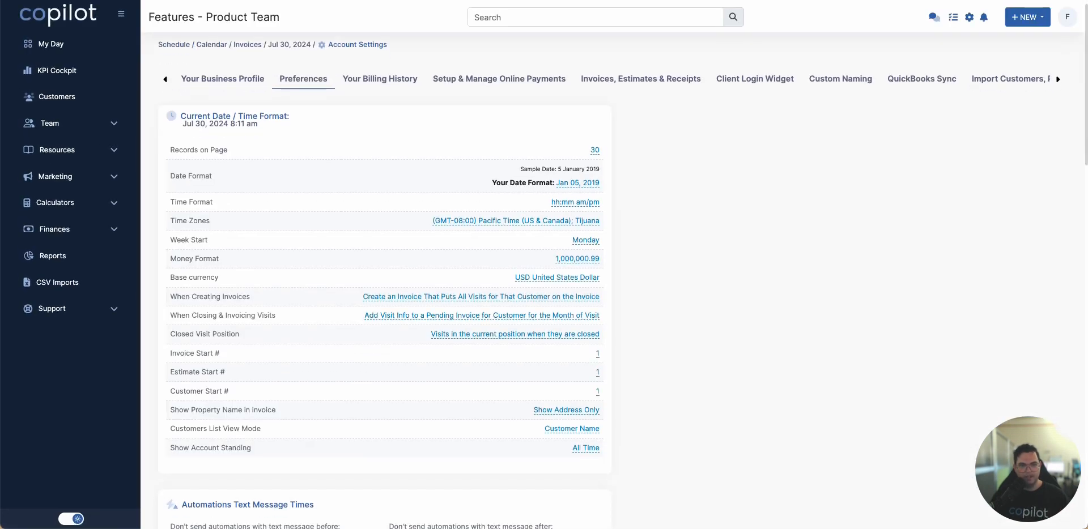
drag(169, 315, 275, 315)
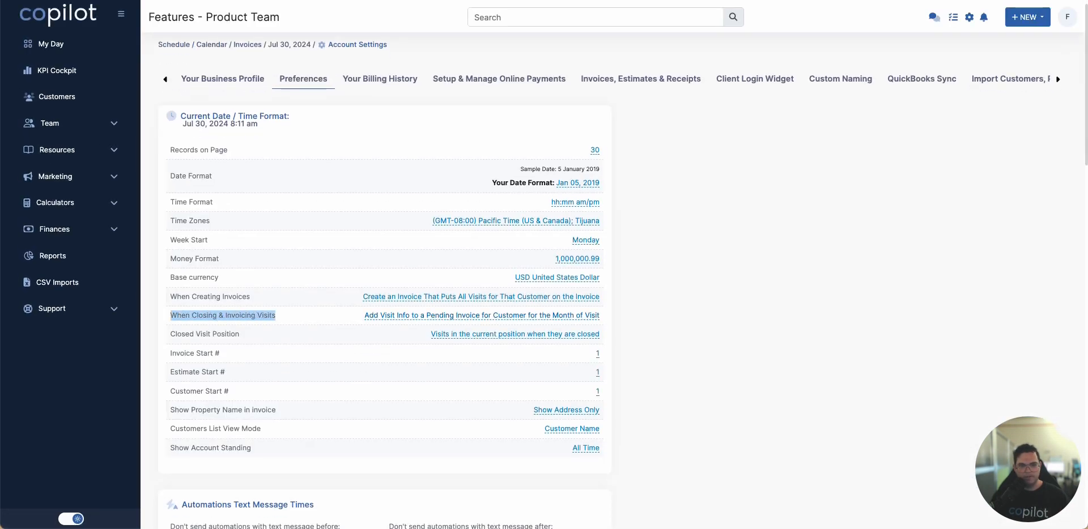
click(481, 315)
click(482, 320)
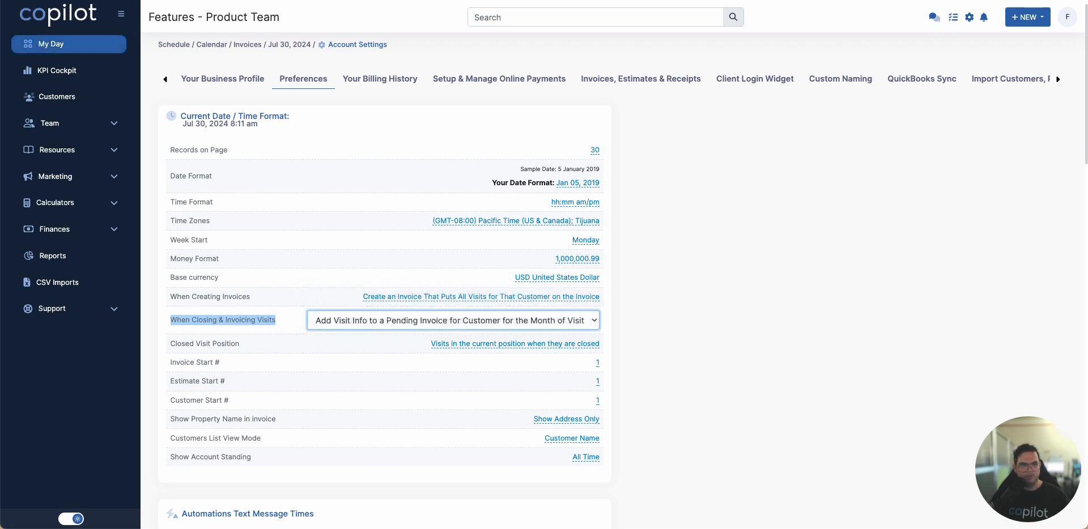
click(51, 44)
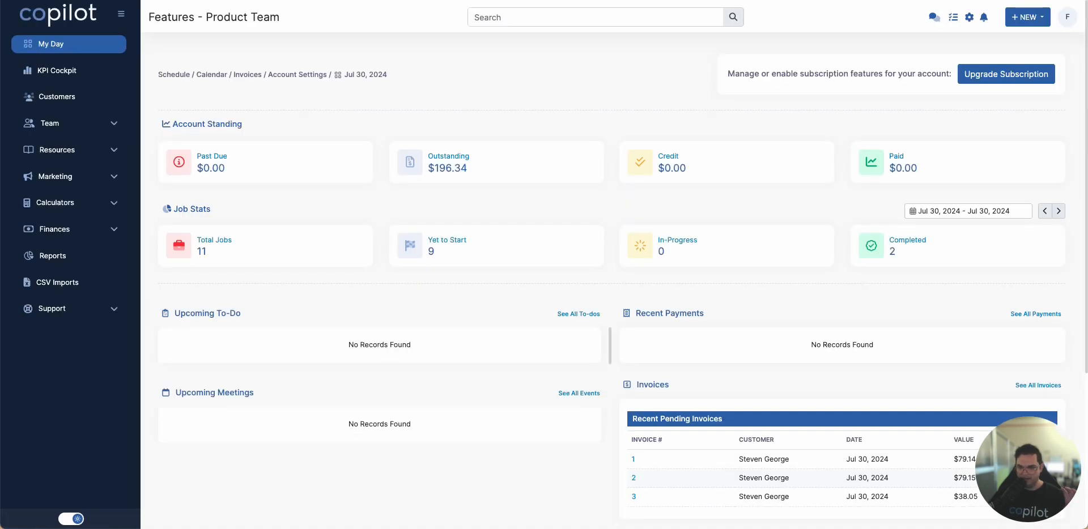